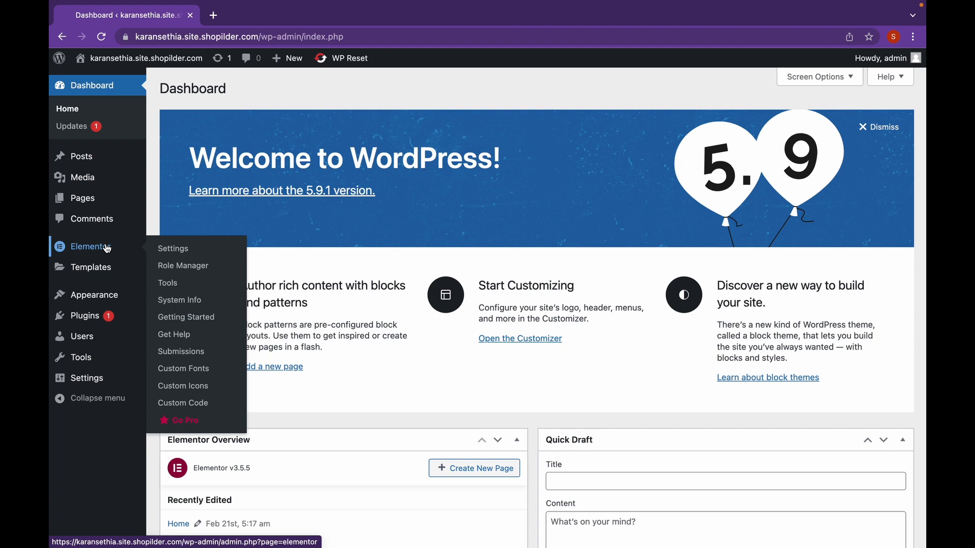
Set Elementor's Maintenance Mode to Coming Soon in the Tools settings
{"action": "left_click", "coordinate": [168, 284]}
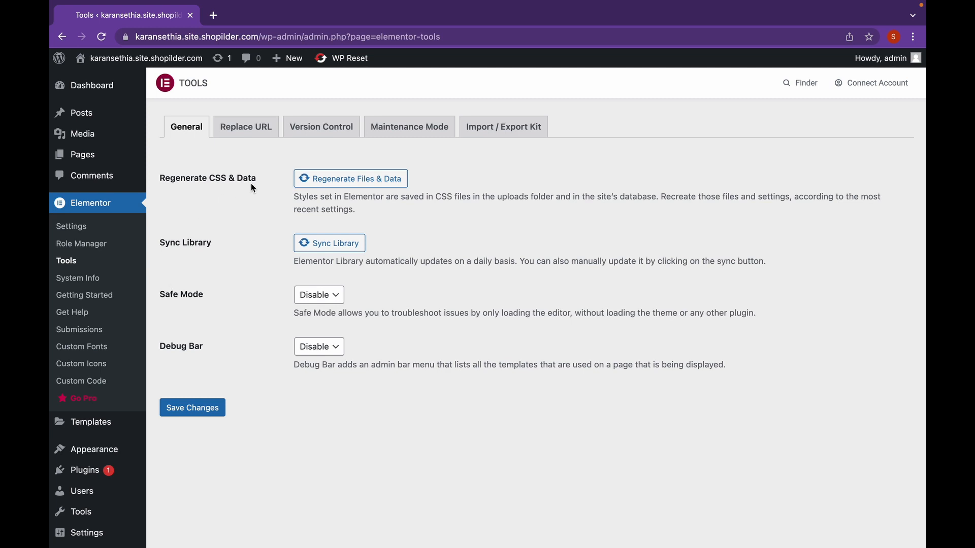
{"action": "left_click", "coordinate": [384, 137]}
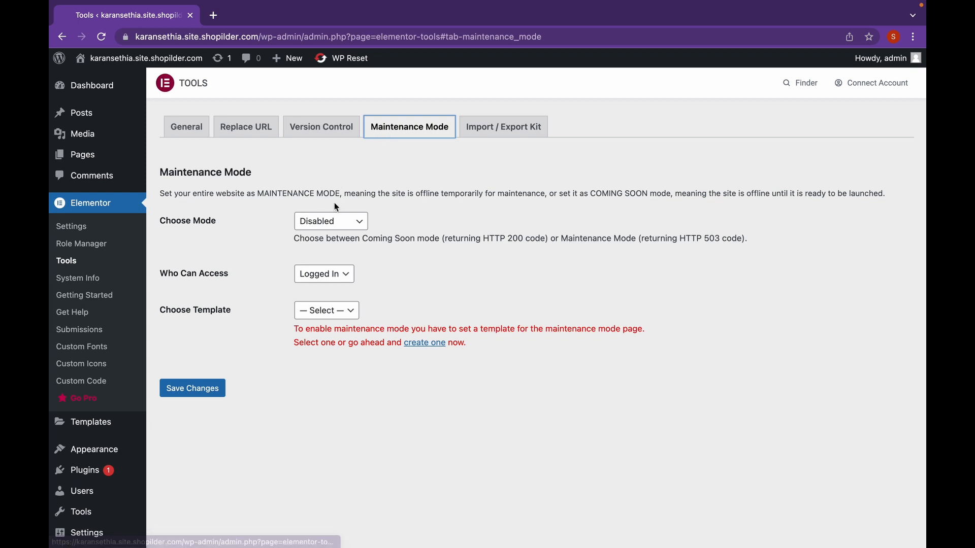
{"action": "left_click", "coordinate": [348, 221]}
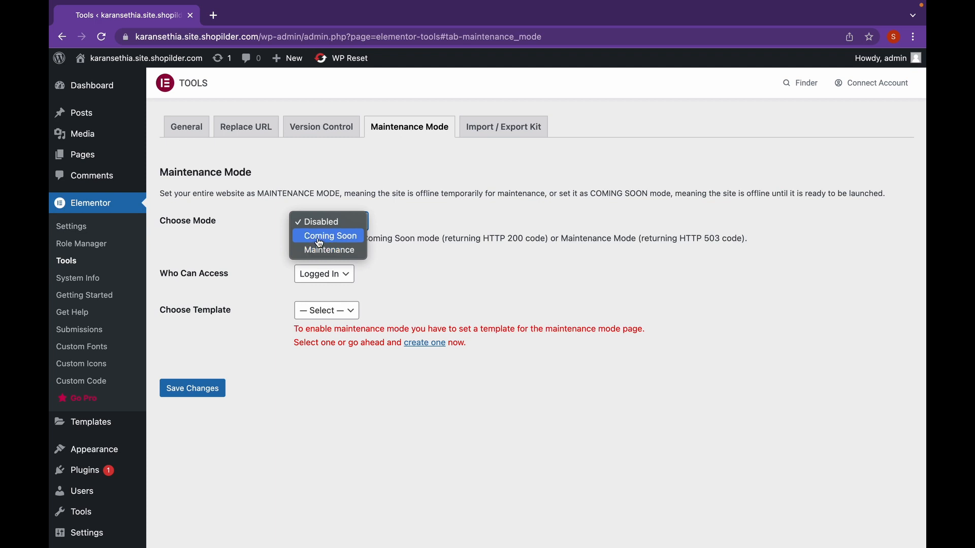
{"action": "left_click", "coordinate": [319, 239]}
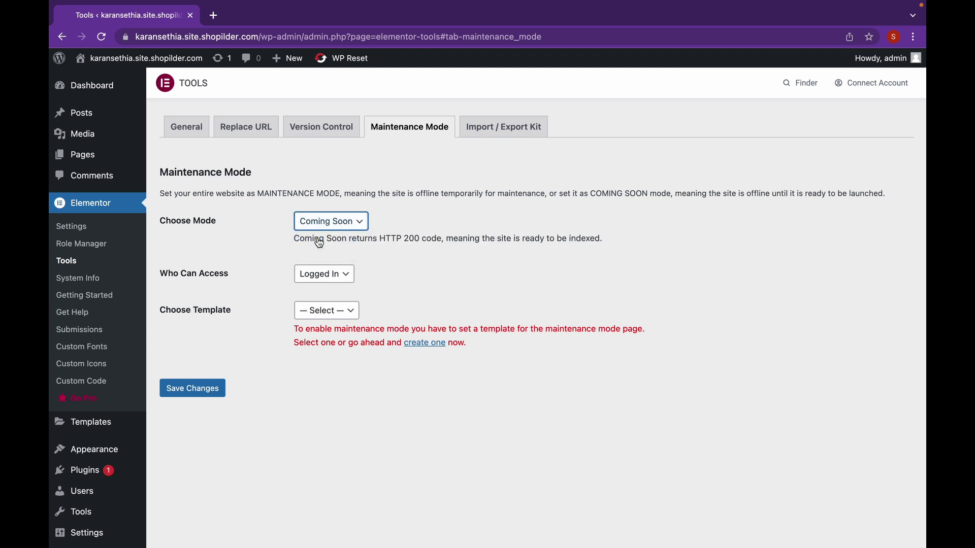
Keep Who Can Access at Logged In and check for an existing template
{"action": "left_click", "coordinate": [332, 281]}
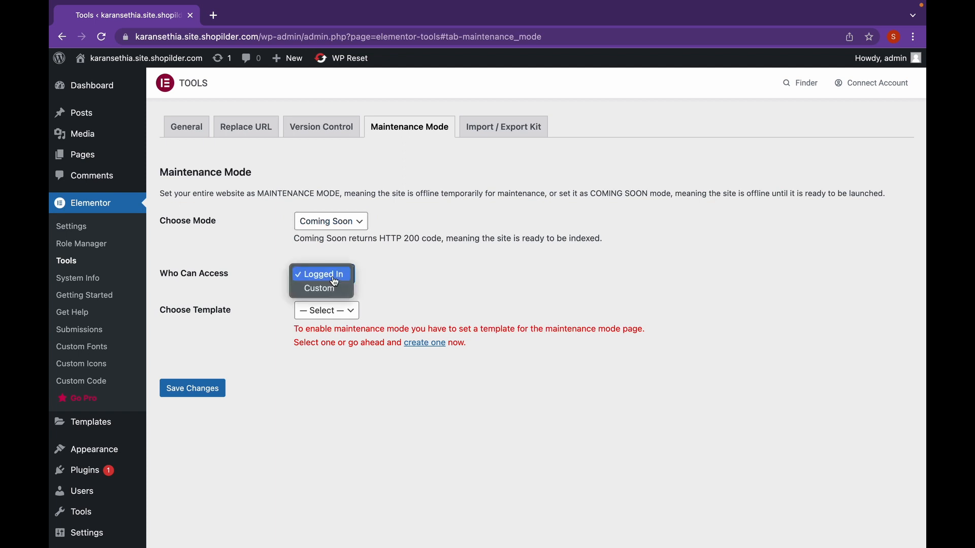
{"action": "left_click", "coordinate": [334, 281]}
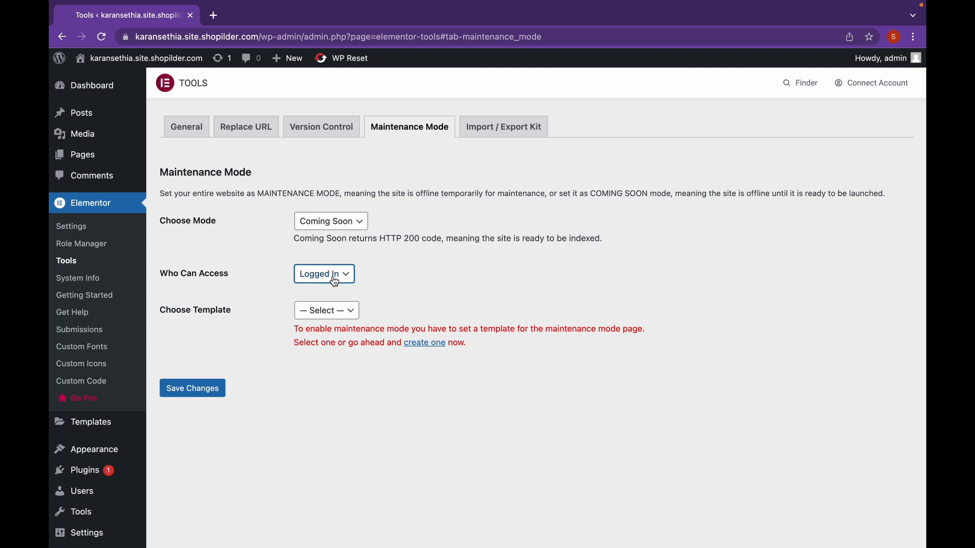
{"action": "left_click", "coordinate": [338, 317]}
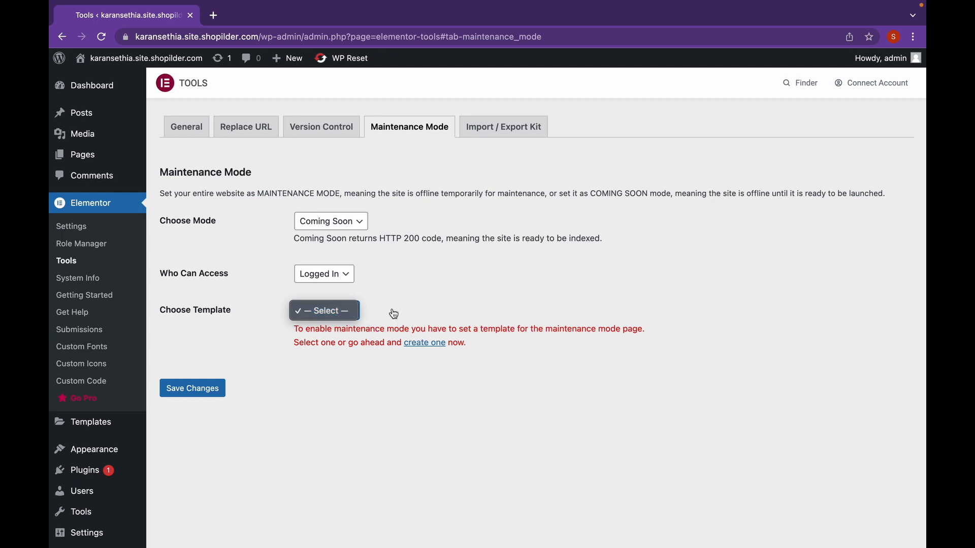
Create and publish a new template titled comingsoon from the 'create one' link
{"action": "left_click", "coordinate": [423, 349]}
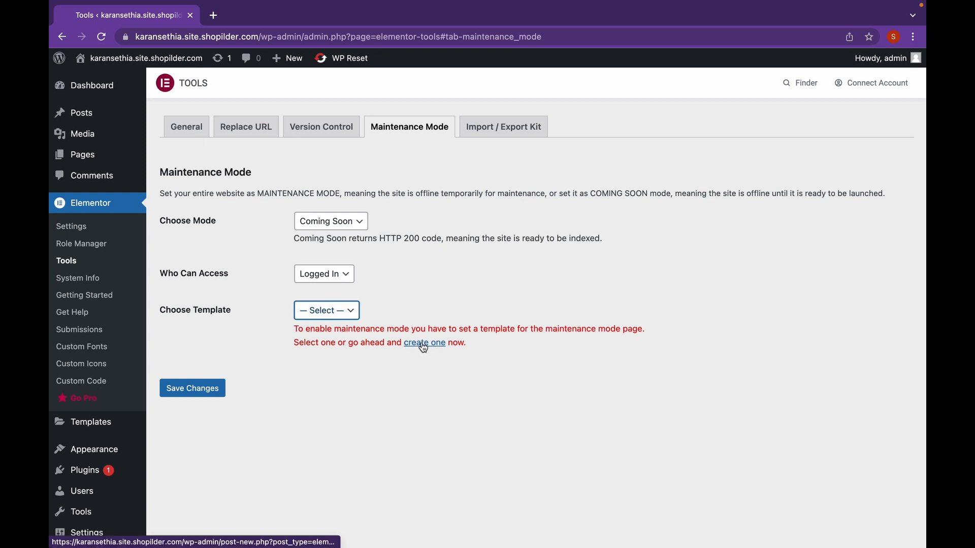
{"action": "left_click", "coordinate": [423, 344]}
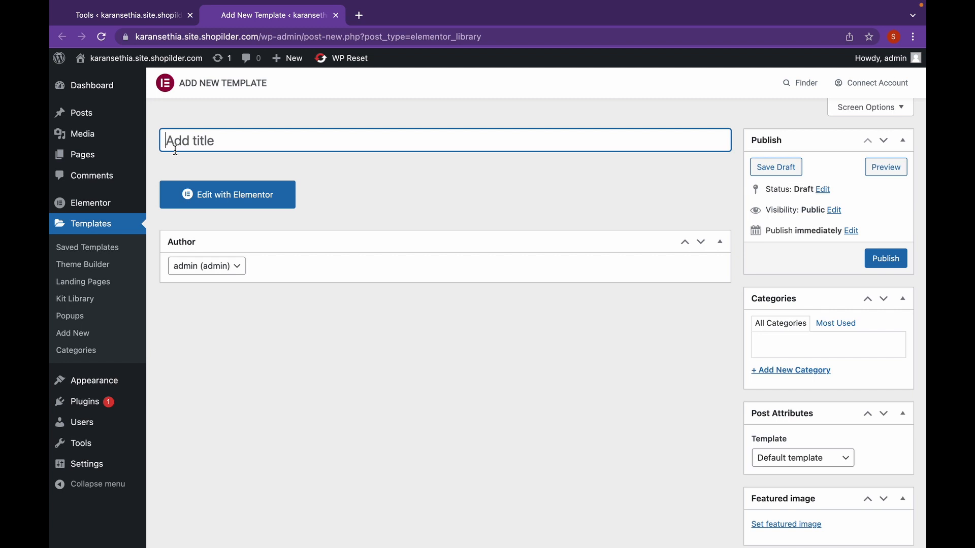
{"action": "type", "text": "comingso"}
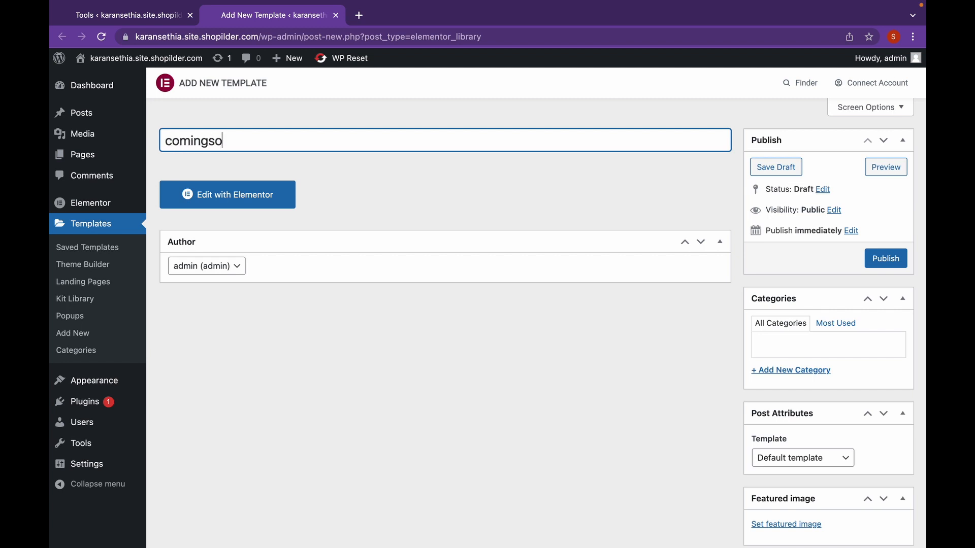
{"action": "type", "text": "on"}
{"action": "left_click", "coordinate": [901, 257]}
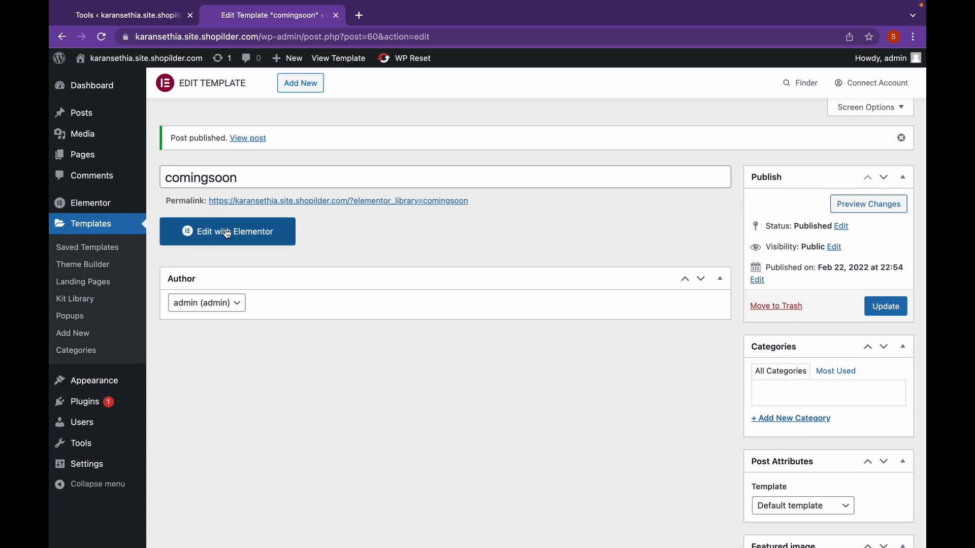
Edit the template with Elementor and set its Page Layout to Elementor Canvas
{"action": "left_click", "coordinate": [227, 233]}
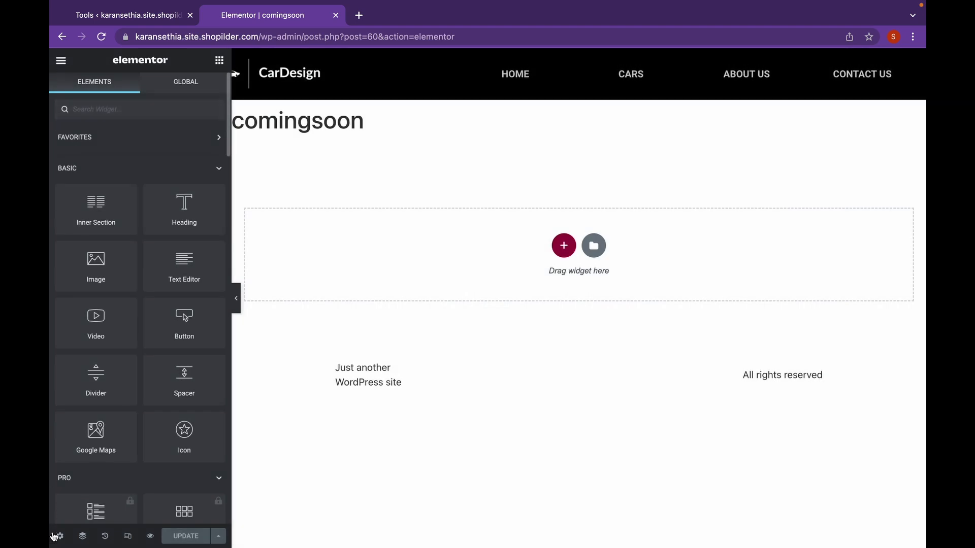
{"action": "left_click", "coordinate": [58, 536]}
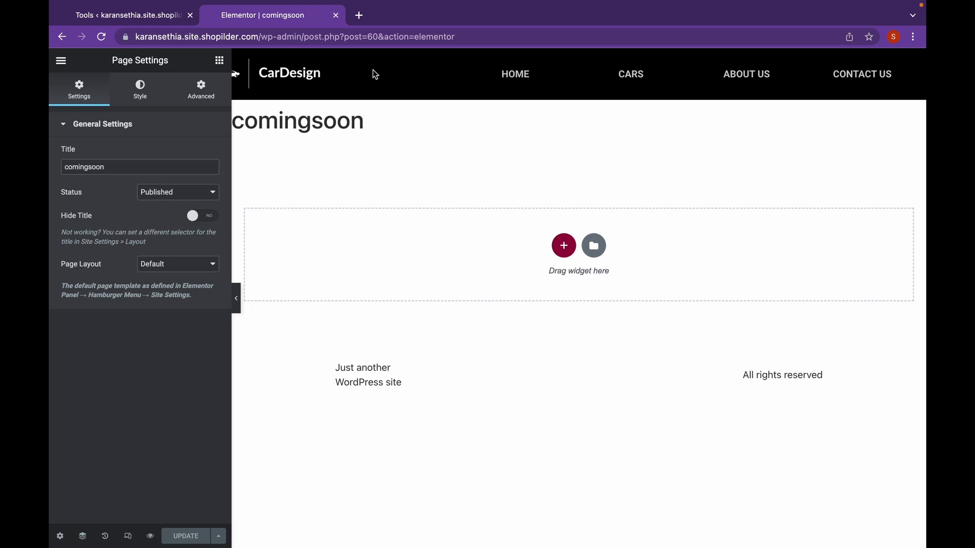
{"action": "left_click", "coordinate": [194, 264]}
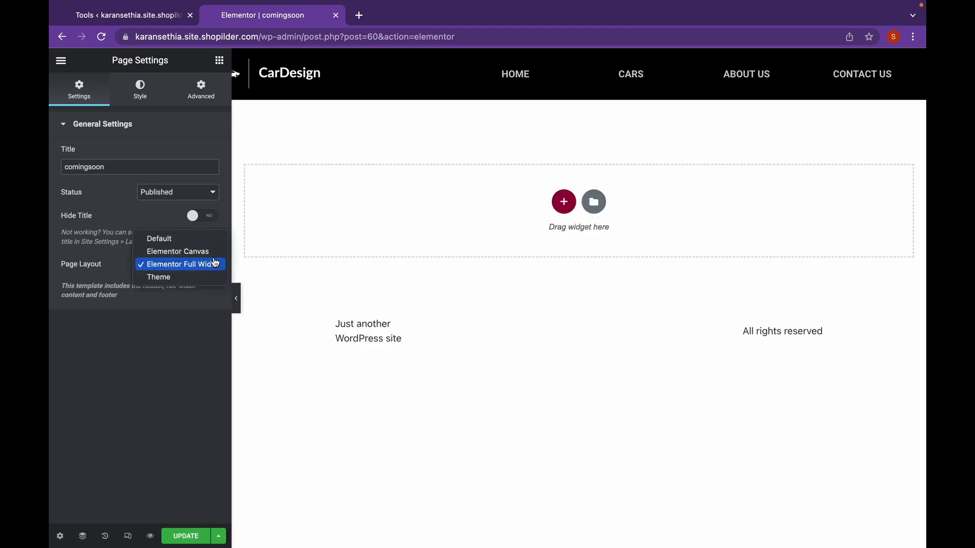
{"action": "left_click", "coordinate": [178, 252]}
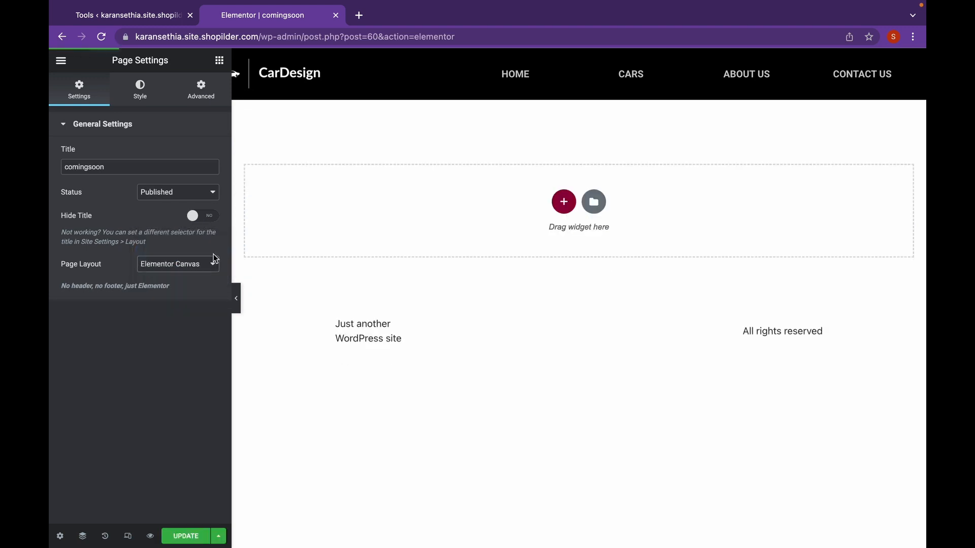
{"action": "left_click", "coordinate": [237, 298]}
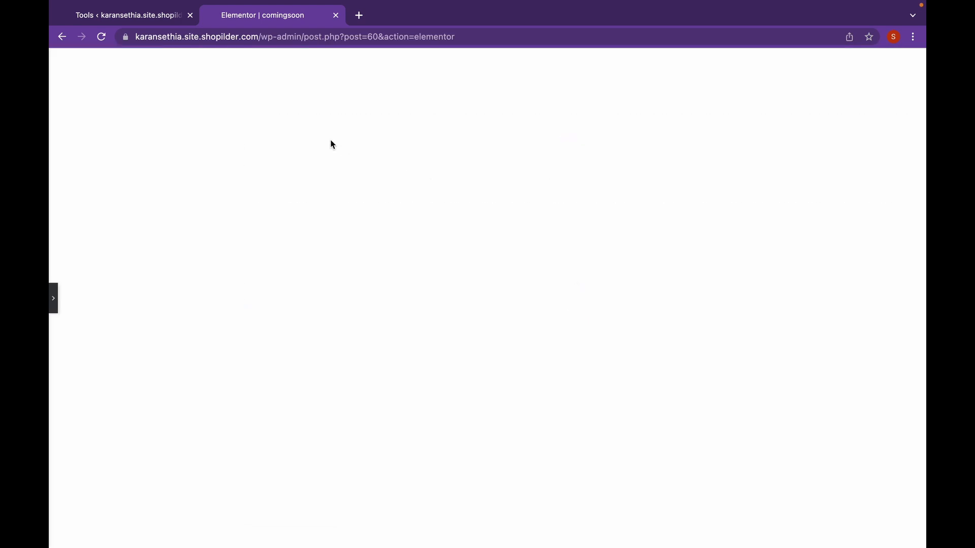
{"action": "left_click", "coordinate": [56, 290]}
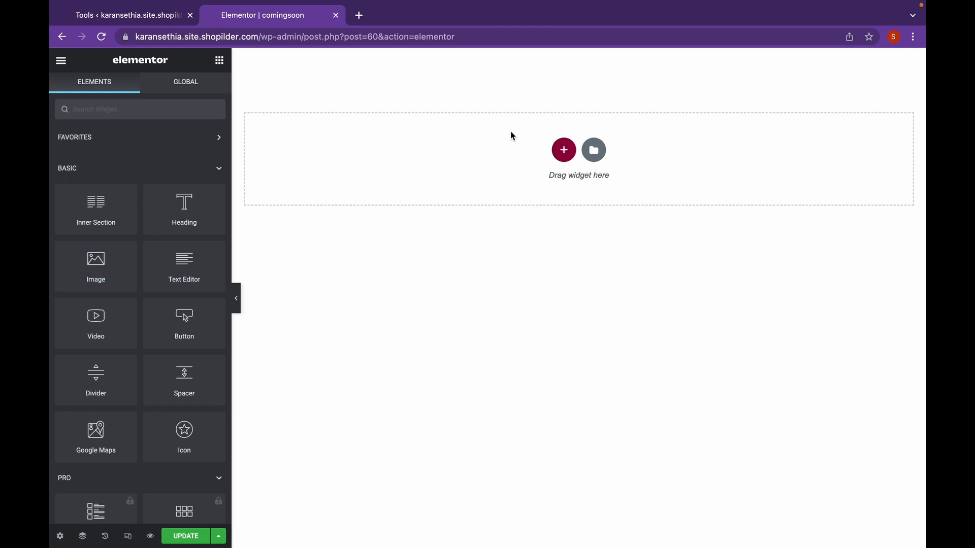
Add a one-column section with a heading 'The best website for<br> booking cars is coming...'
{"action": "left_click", "coordinate": [564, 151]}
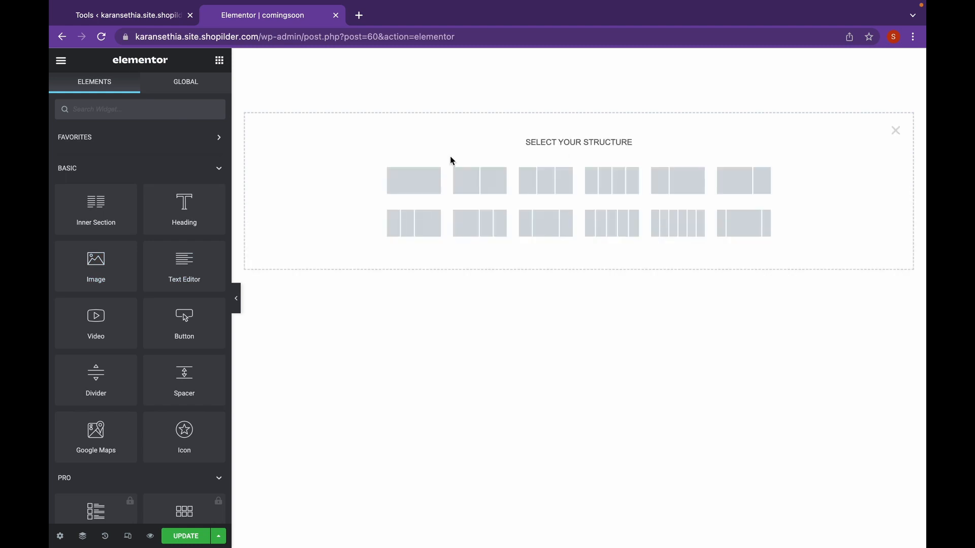
{"action": "left_click", "coordinate": [413, 181]}
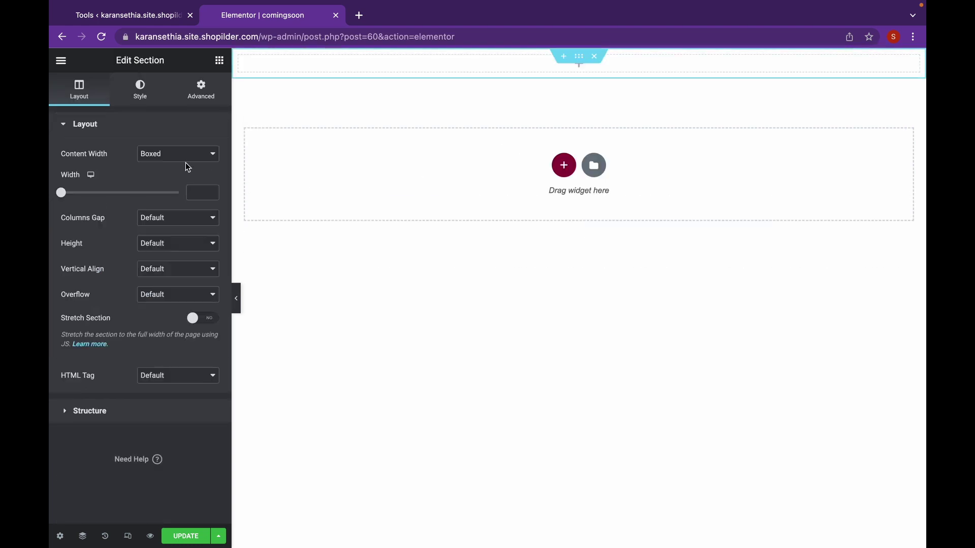
{"action": "left_click", "coordinate": [218, 61]}
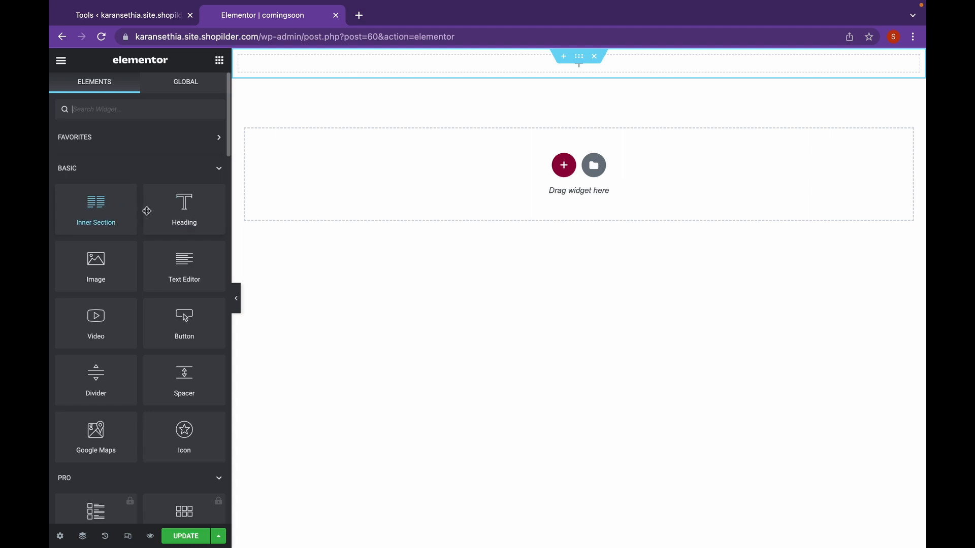
{"action": "left_click_drag", "start_coordinate": [152, 211], "coordinate": [561, 73]}
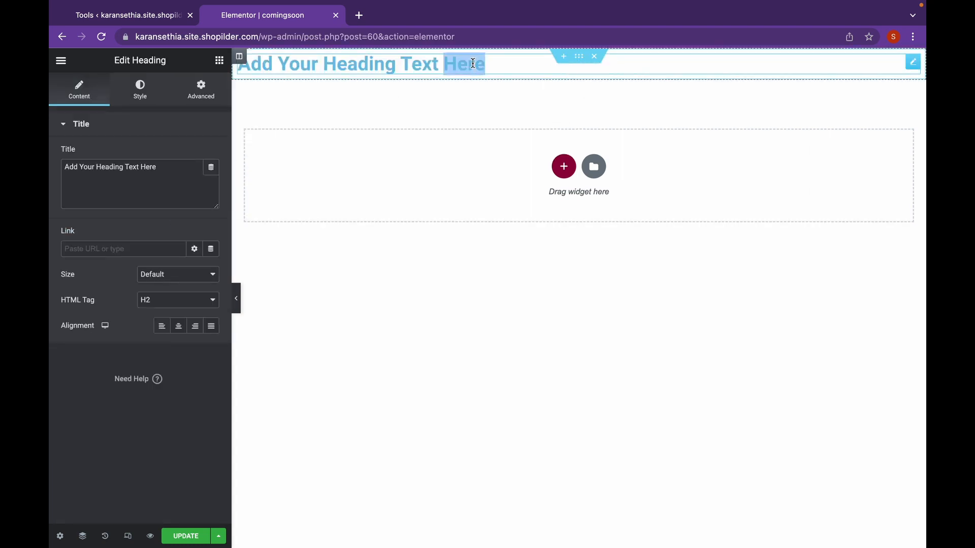
{"action": "left_click", "coordinate": [472, 63]}
{"action": "type", "text": "The bes"}
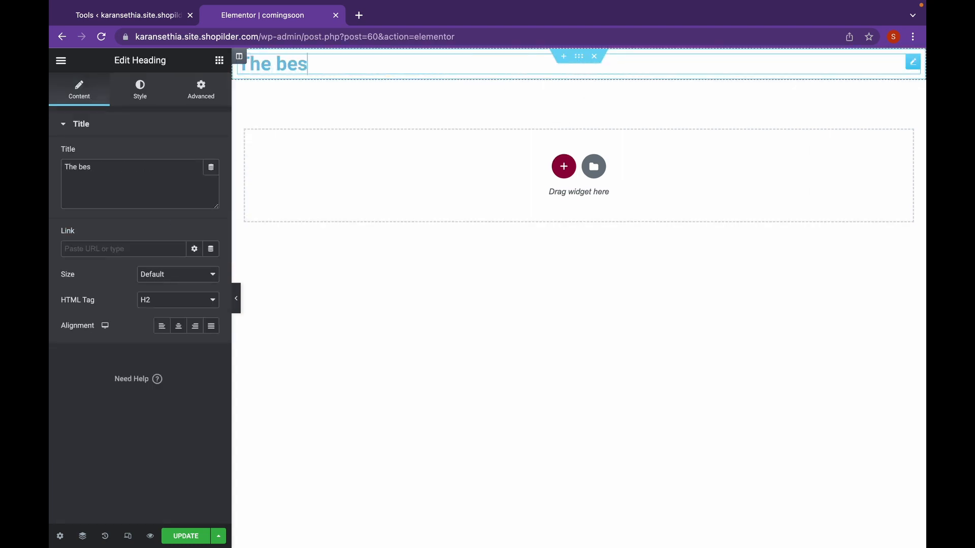
{"action": "type", "text": "t website for boo"}
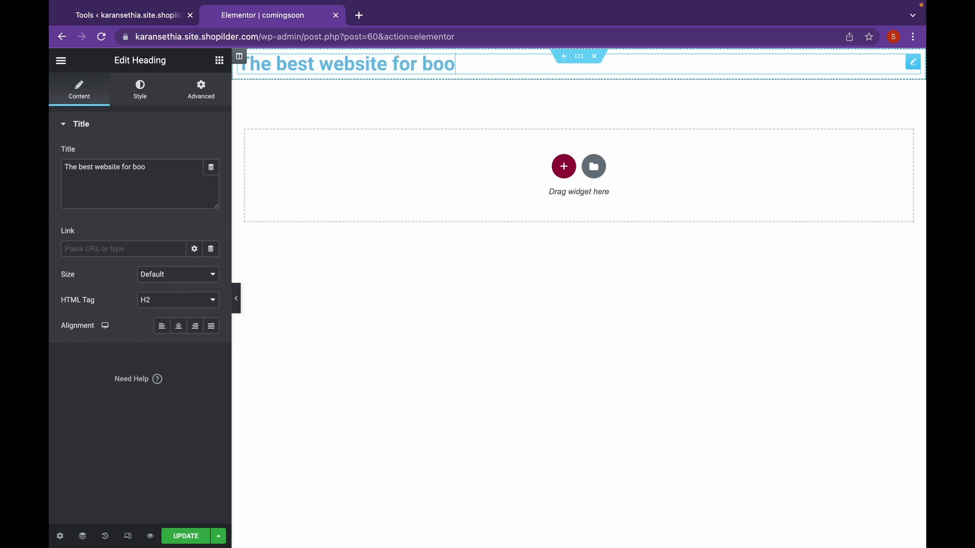
{"action": "type", "text": "king cars is"}
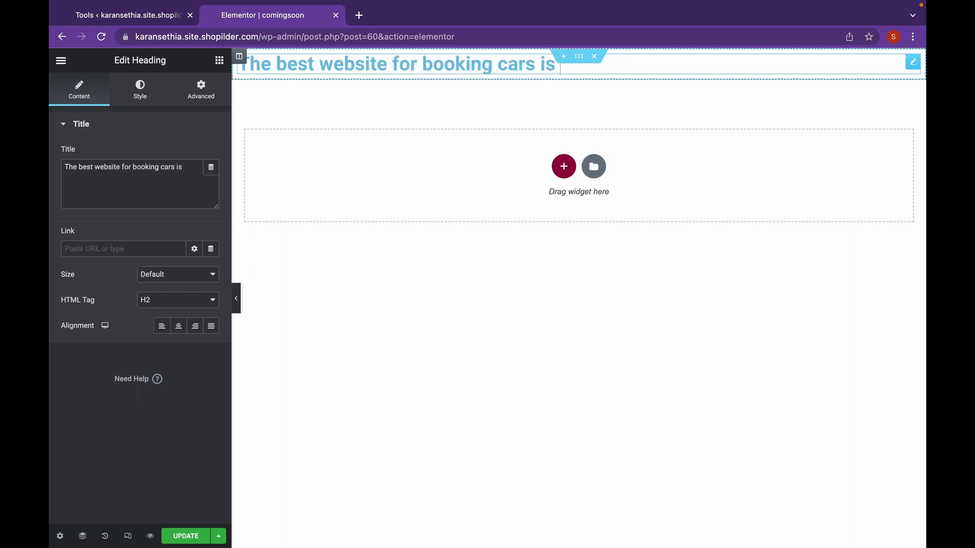
{"action": "type", "text": " coming..."}
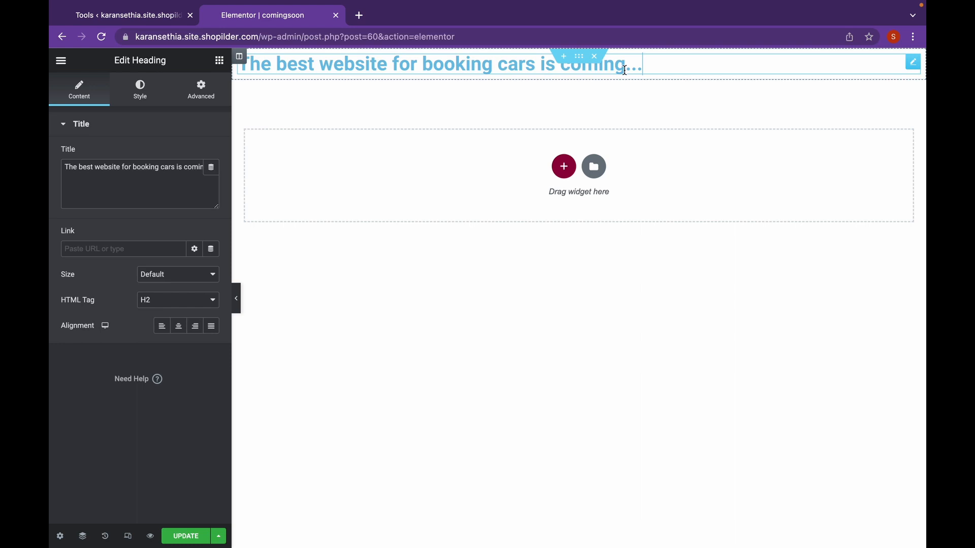
{"action": "key", "text": "Return"}
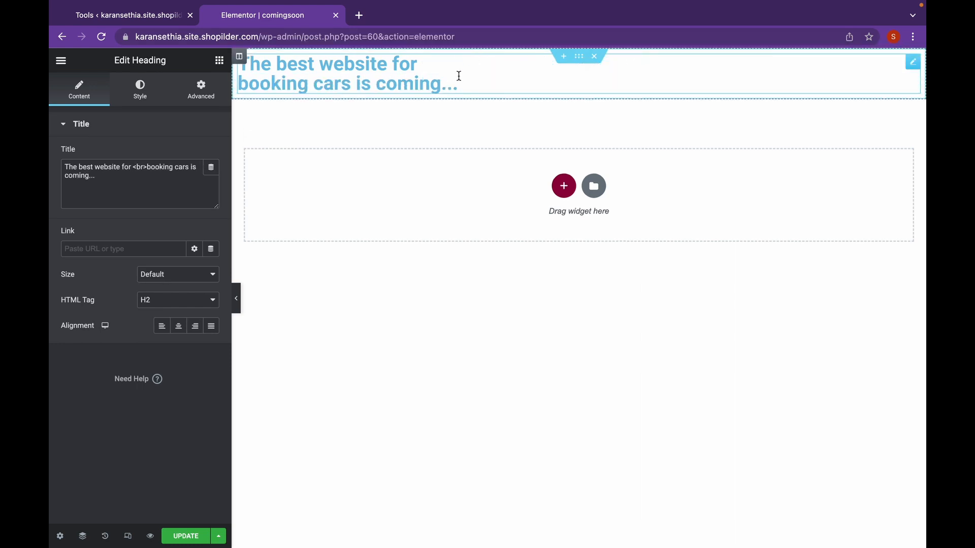
Make the heading H1 and set the section height to Fit To Screen
{"action": "left_click", "coordinate": [180, 300]}
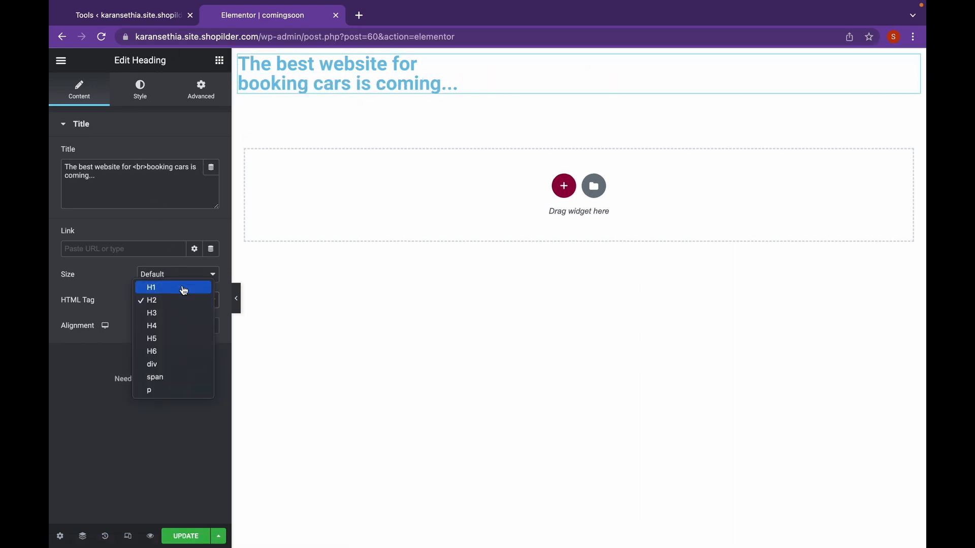
{"action": "left_click", "coordinate": [140, 91]}
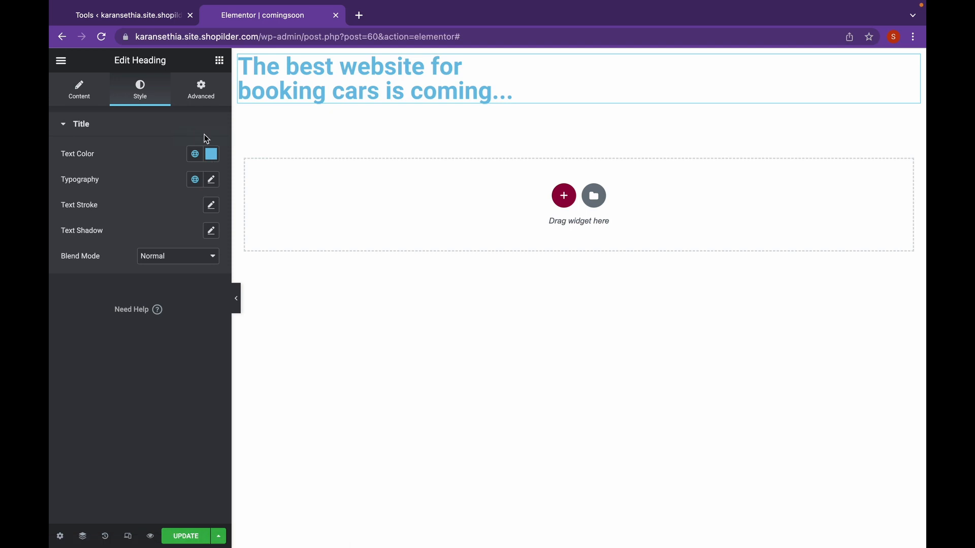
{"action": "left_click", "coordinate": [220, 62]}
{"action": "left_click", "coordinate": [580, 58]}
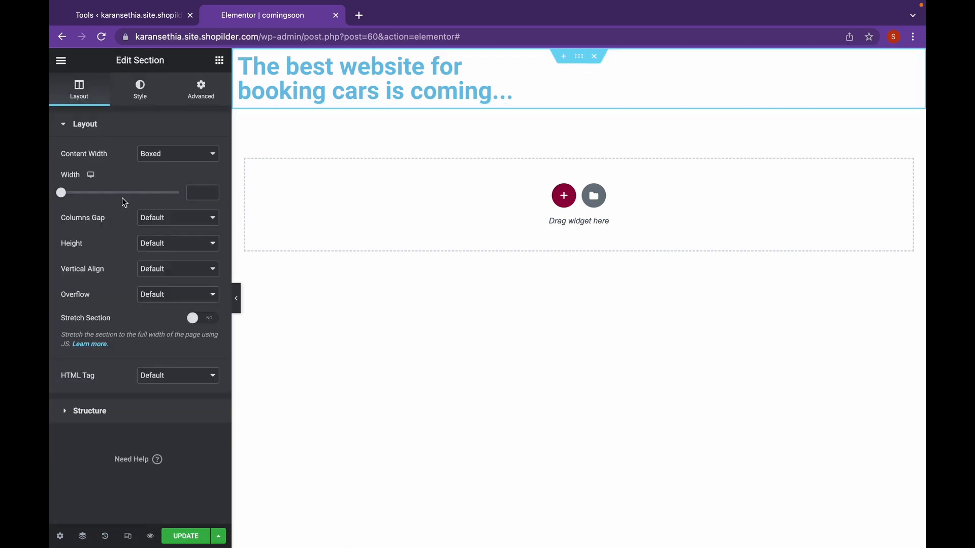
{"action": "left_click", "coordinate": [195, 240]}
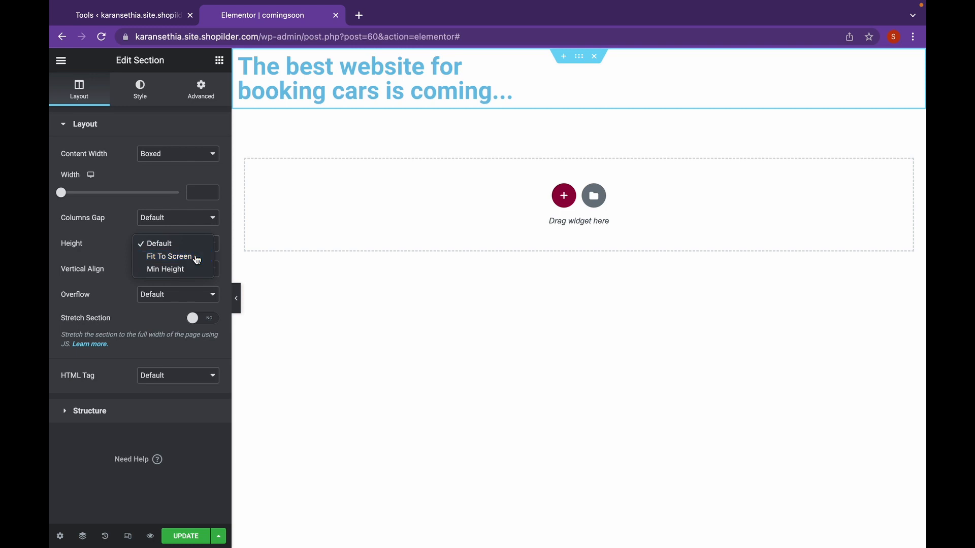
{"action": "left_click", "coordinate": [195, 258]}
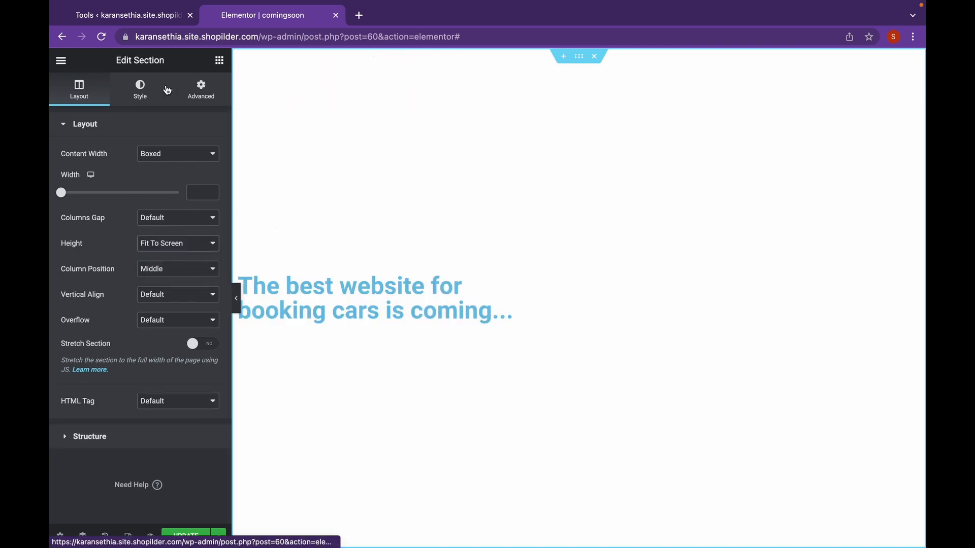
Give the section a Classic background using the dark car photo from the Media Library
{"action": "left_click", "coordinate": [150, 104]}
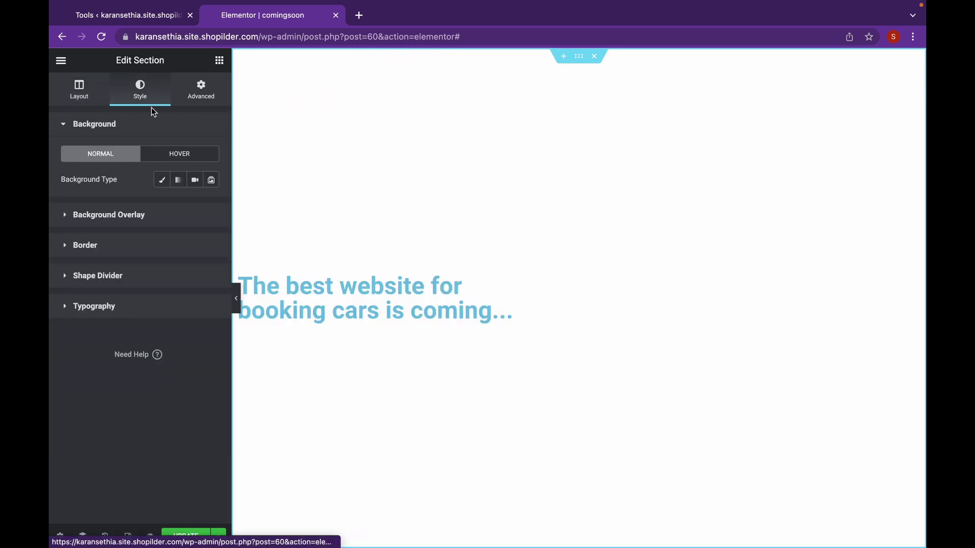
{"action": "left_click", "coordinate": [162, 180]}
{"action": "left_click", "coordinate": [156, 303]}
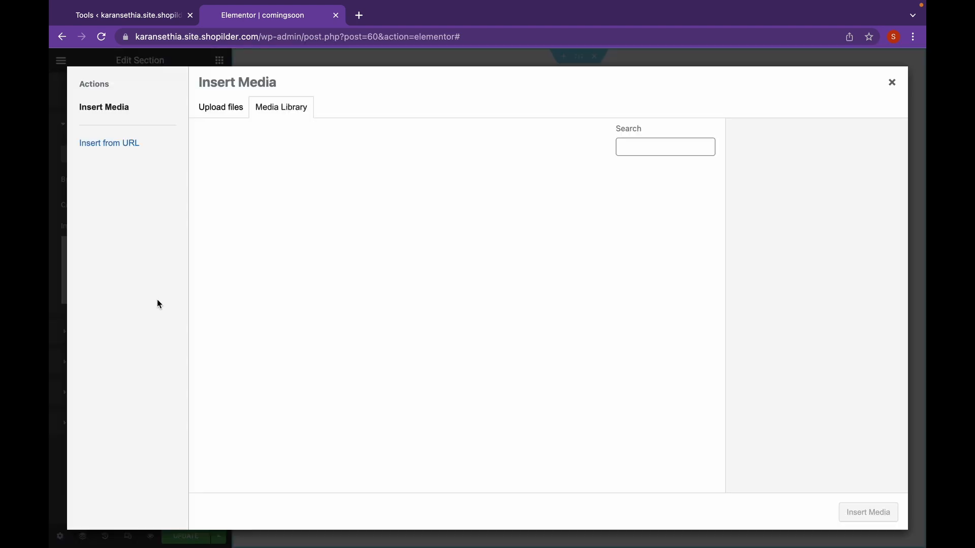
{"action": "left_click", "coordinate": [295, 228]}
{"action": "left_click", "coordinate": [261, 229]}
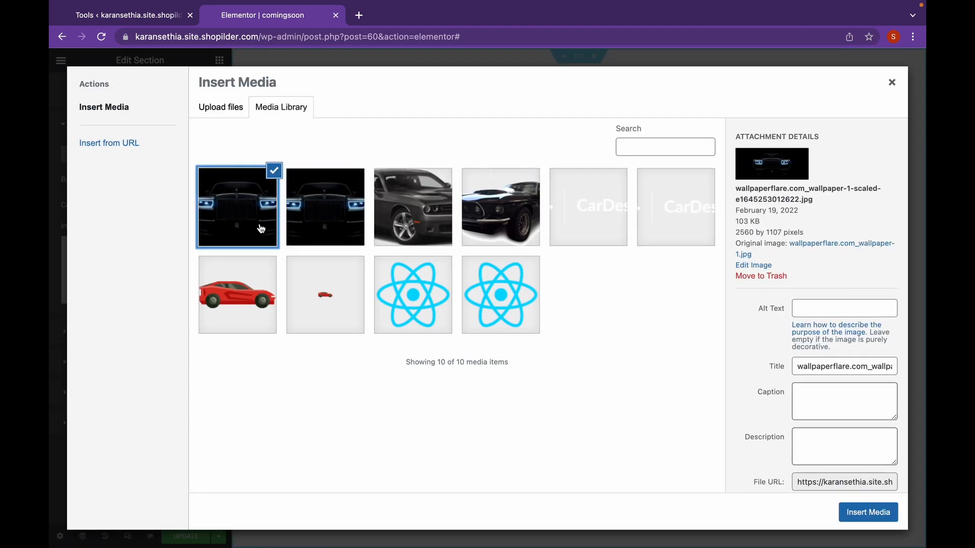
{"action": "left_click", "coordinate": [306, 233]}
{"action": "left_click", "coordinate": [868, 513]}
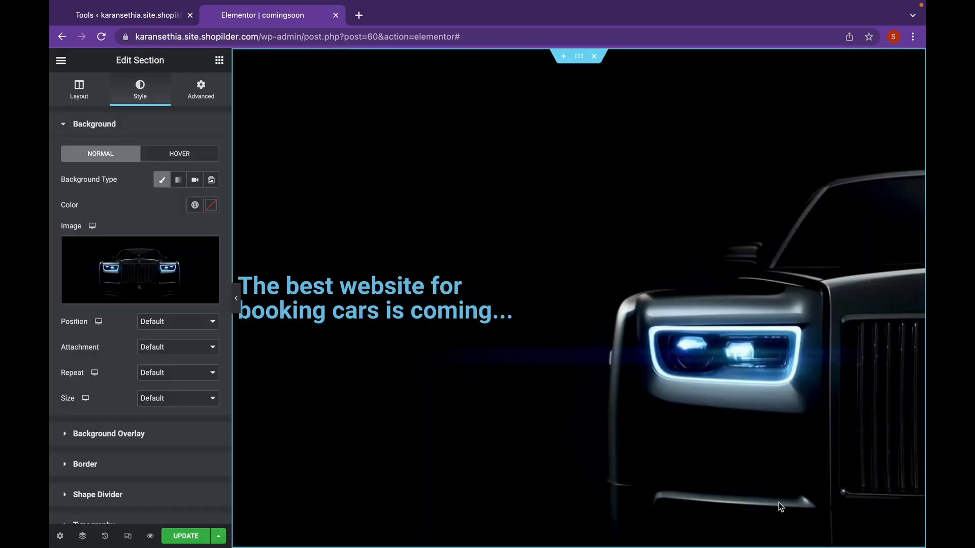
{"action": "scroll", "coordinate": [483, 311], "scroll_direction": "down", "scroll_amount": 3}
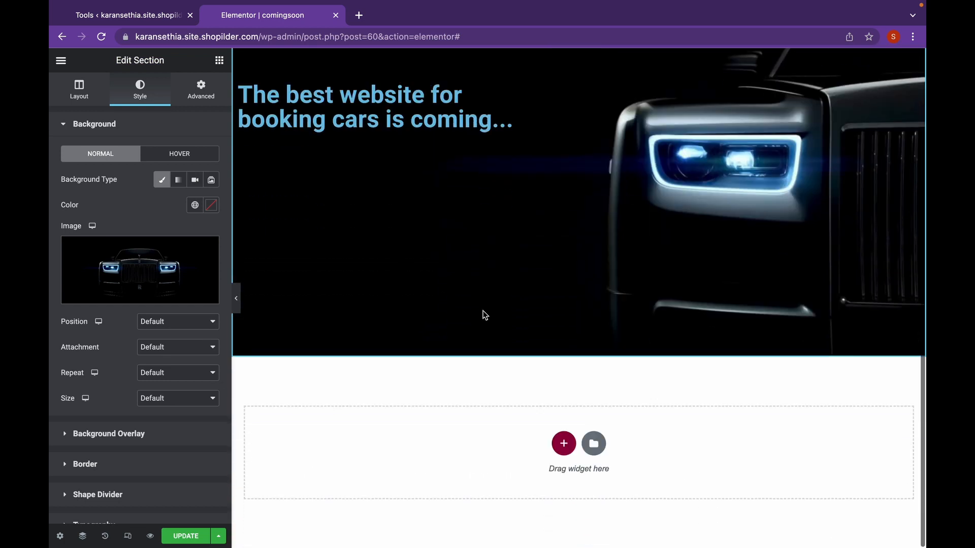
{"action": "scroll", "coordinate": [457, 305], "scroll_direction": "up", "scroll_amount": 5}
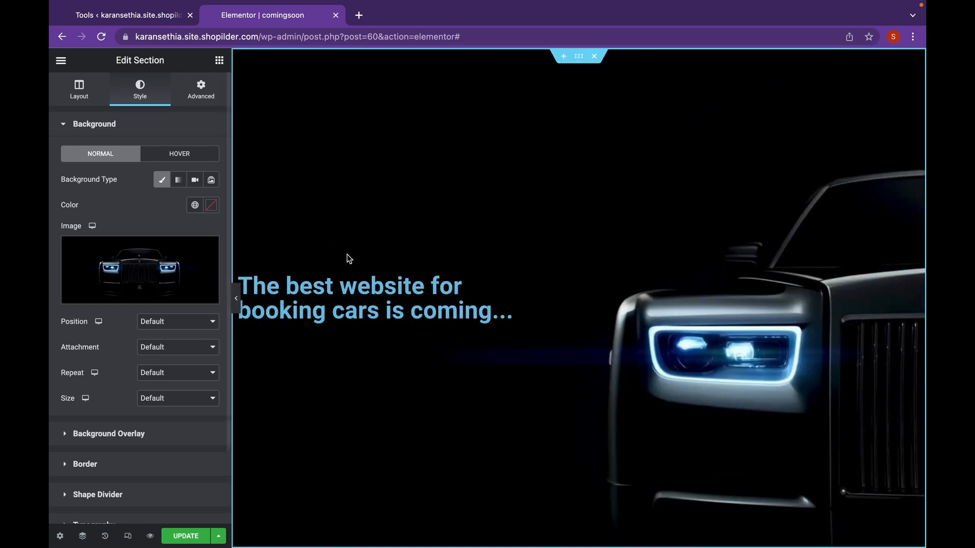
Set the heading's text colour to white
{"action": "left_click", "coordinate": [351, 294]}
{"action": "left_click", "coordinate": [88, 95]}
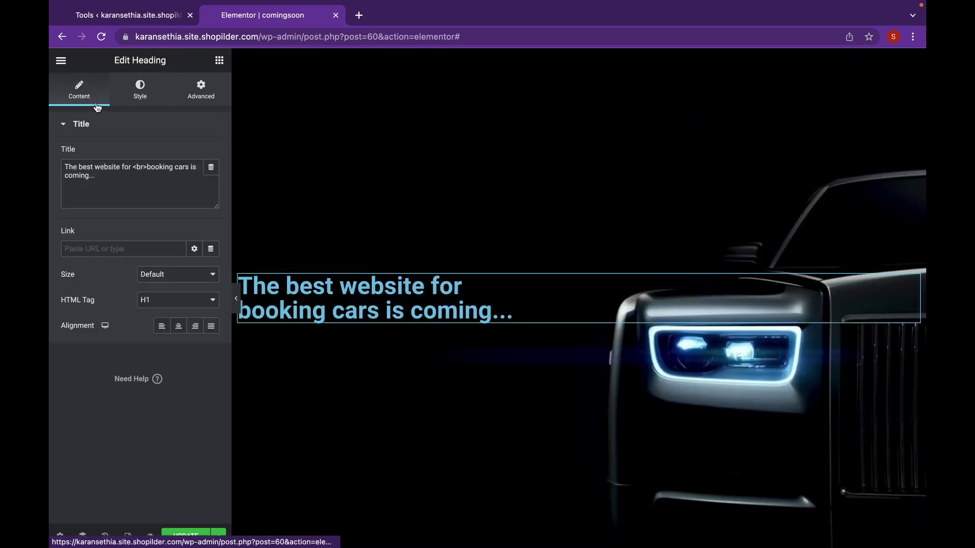
{"action": "left_click", "coordinate": [135, 95]}
{"action": "left_click", "coordinate": [211, 154]}
{"action": "left_click_drag", "start_coordinate": [162, 223], "coordinate": [71, 200]}
{"action": "left_click", "coordinate": [140, 154]}
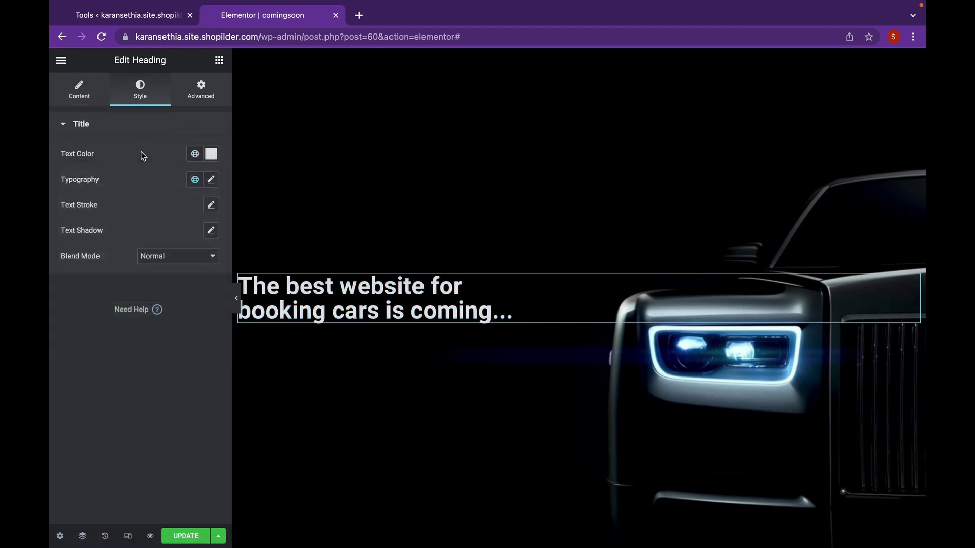
Add a bright cyan text shadow and soften its offsets into a glow
{"action": "left_click", "coordinate": [211, 230]}
{"action": "left_click", "coordinate": [202, 263]}
{"action": "left_click_drag", "start_coordinate": [175, 421], "coordinate": [209, 420]}
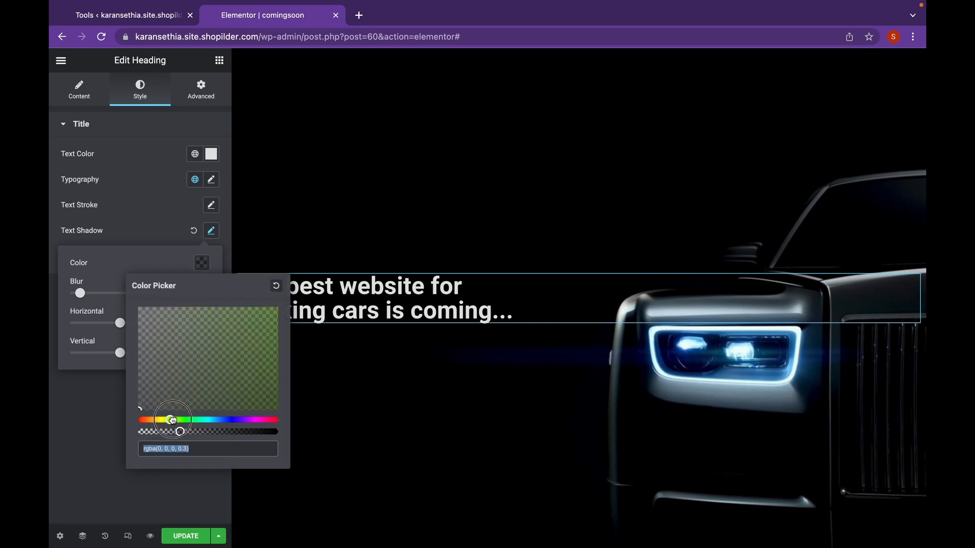
{"action": "left_click", "coordinate": [219, 349]}
{"action": "left_click_drag", "start_coordinate": [229, 346], "coordinate": [264, 334]}
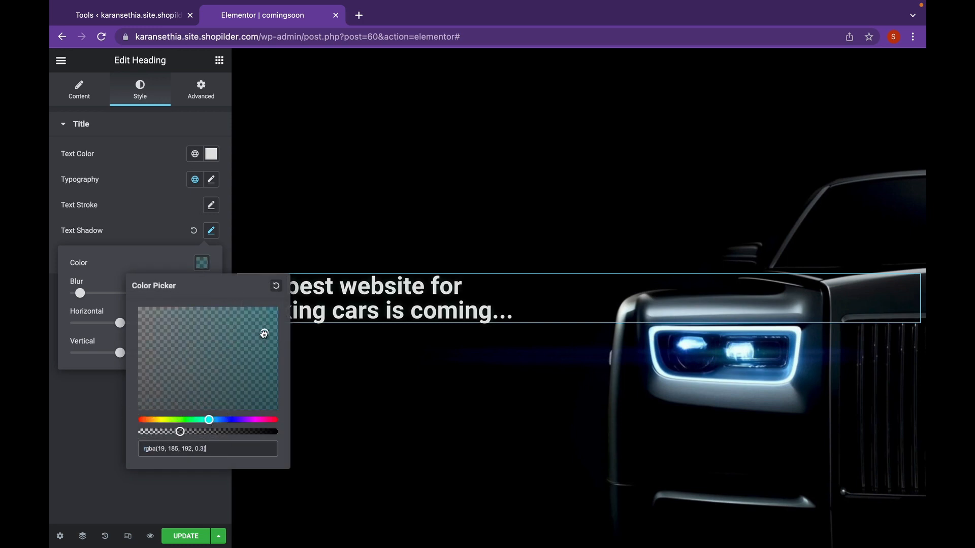
{"action": "left_click_drag", "start_coordinate": [180, 432], "coordinate": [216, 432]}
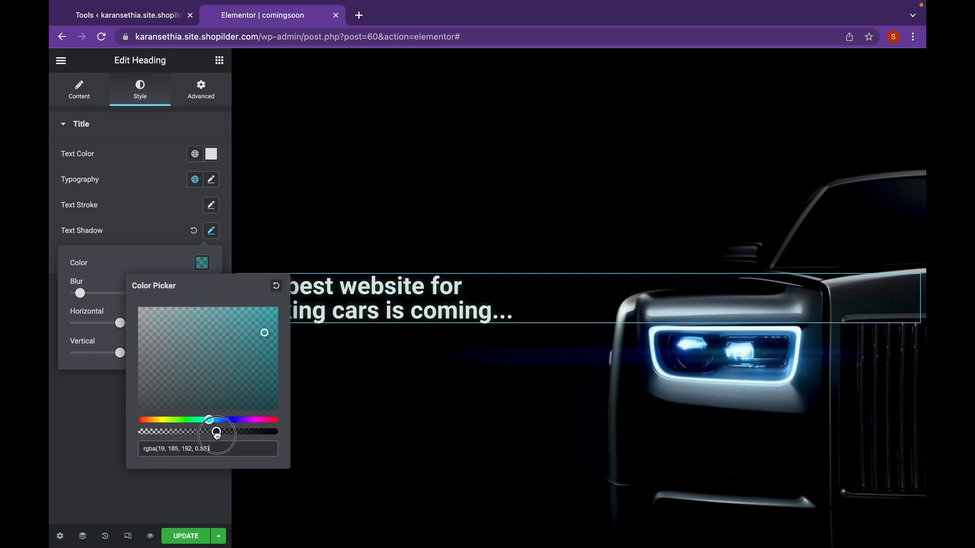
{"action": "left_click", "coordinate": [131, 275]}
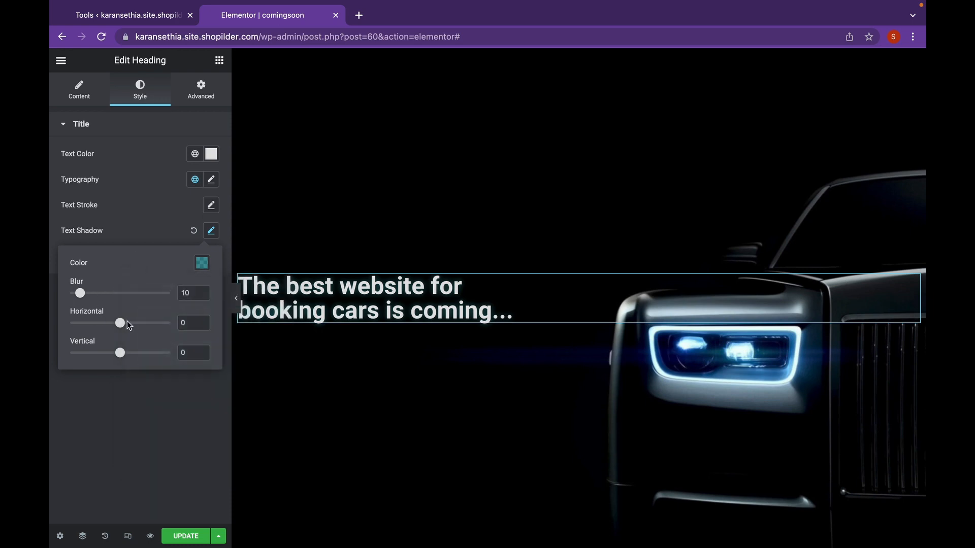
{"action": "mouse_move", "coordinate": [120, 323]}
{"action": "left_mouse_down"}
{"action": "mouse_move", "coordinate": [128, 323]}
{"action": "mouse_move", "coordinate": [129, 355]}
{"action": "mouse_move", "coordinate": [127, 327]}
{"action": "mouse_move", "coordinate": [121, 356]}
{"action": "left_mouse_up"}
{"action": "left_click", "coordinate": [123, 357]}
{"action": "left_click", "coordinate": [125, 358]}
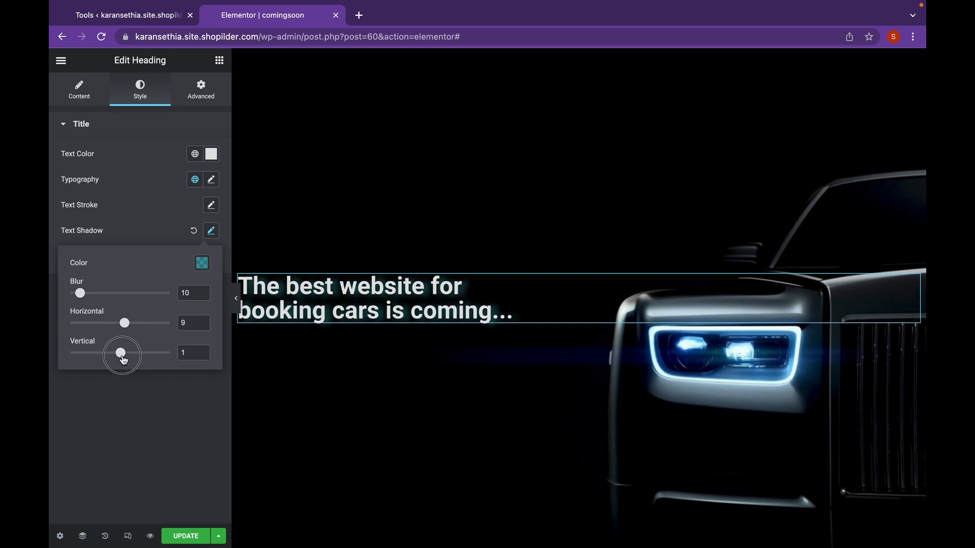
{"action": "left_click_drag", "start_coordinate": [81, 295], "coordinate": [109, 300]}
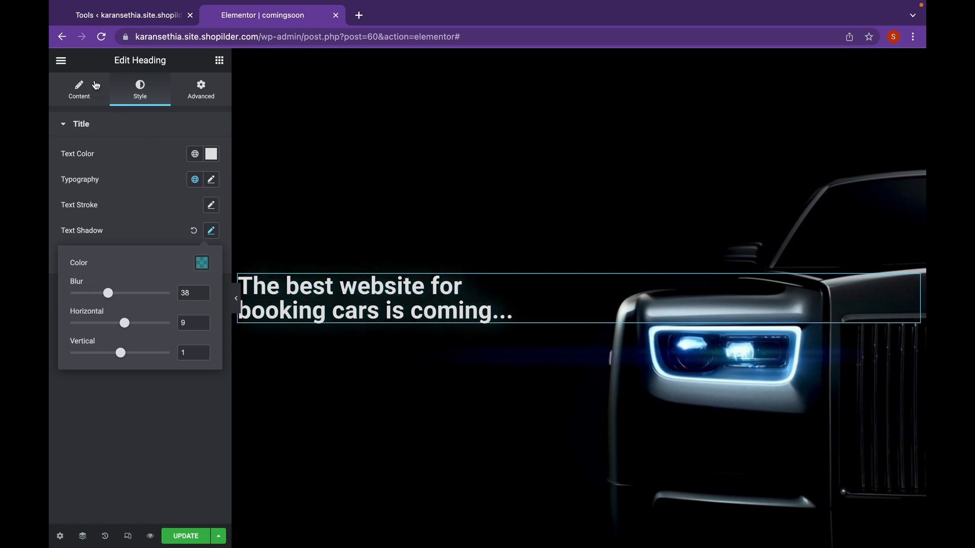
Keep the heading left-aligned and set its Size to XXL
{"action": "left_click", "coordinate": [94, 87]}
{"action": "left_click", "coordinate": [180, 326]}
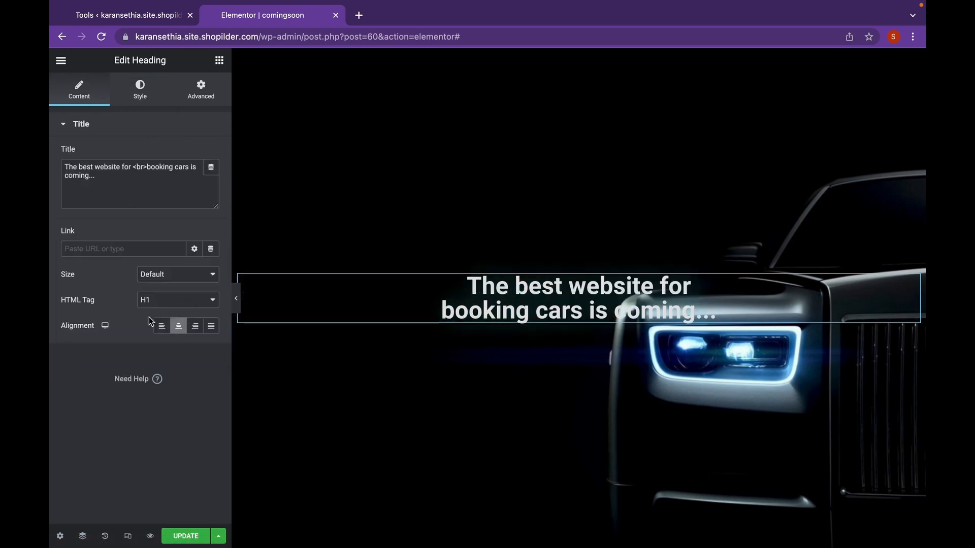
{"action": "left_click", "coordinate": [162, 326]}
{"action": "left_click", "coordinate": [162, 279]}
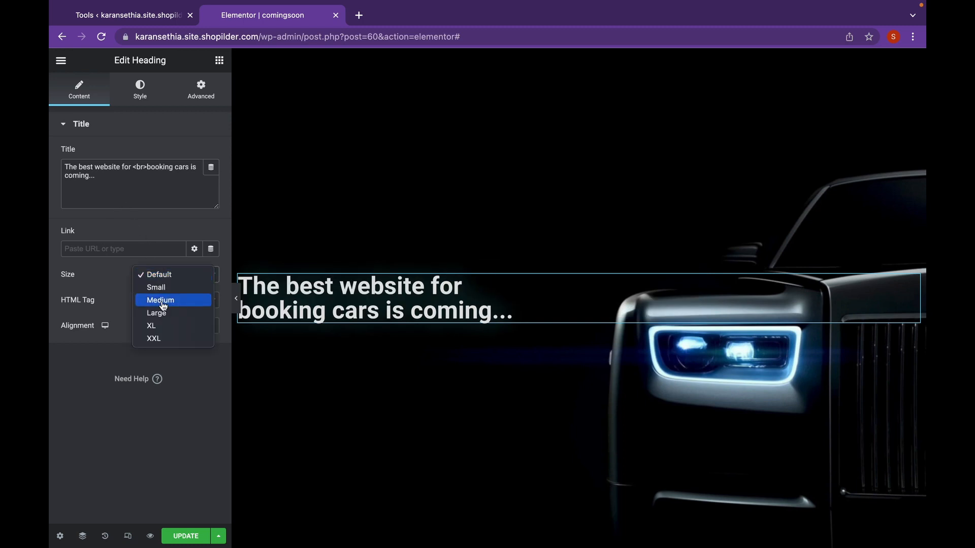
{"action": "left_click", "coordinate": [156, 310]}
{"action": "left_click", "coordinate": [183, 275]}
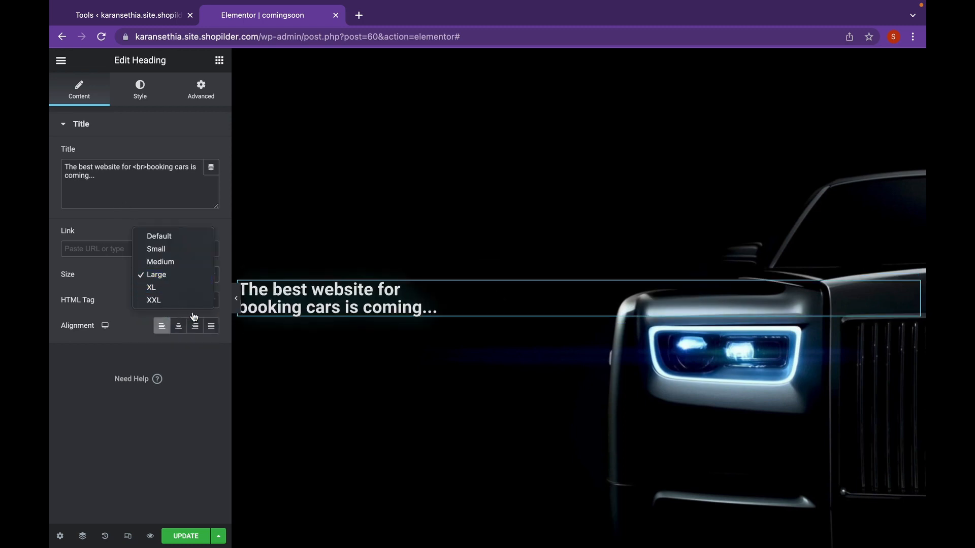
{"action": "left_click", "coordinate": [202, 303]}
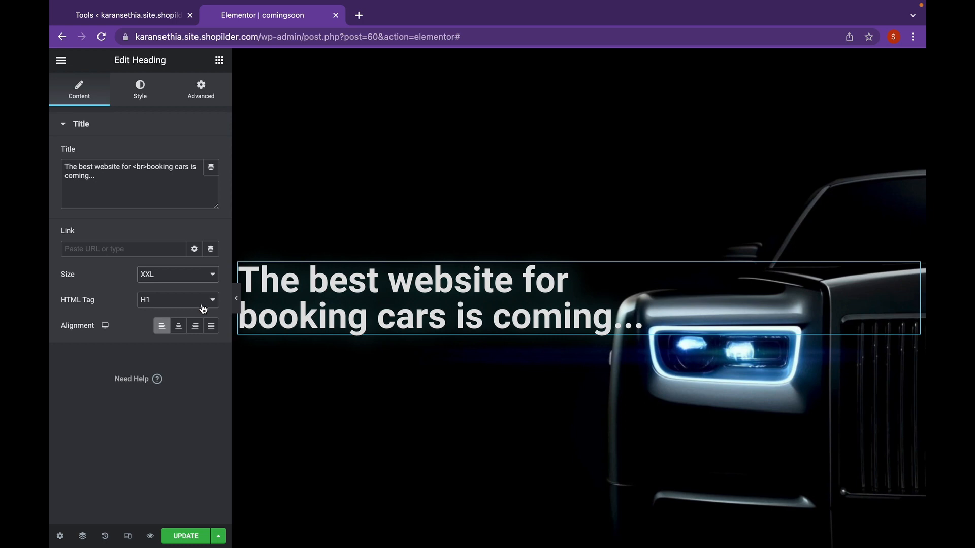
Preview the page full width and save the comingsoon design with Update
{"action": "left_click", "coordinate": [218, 60]}
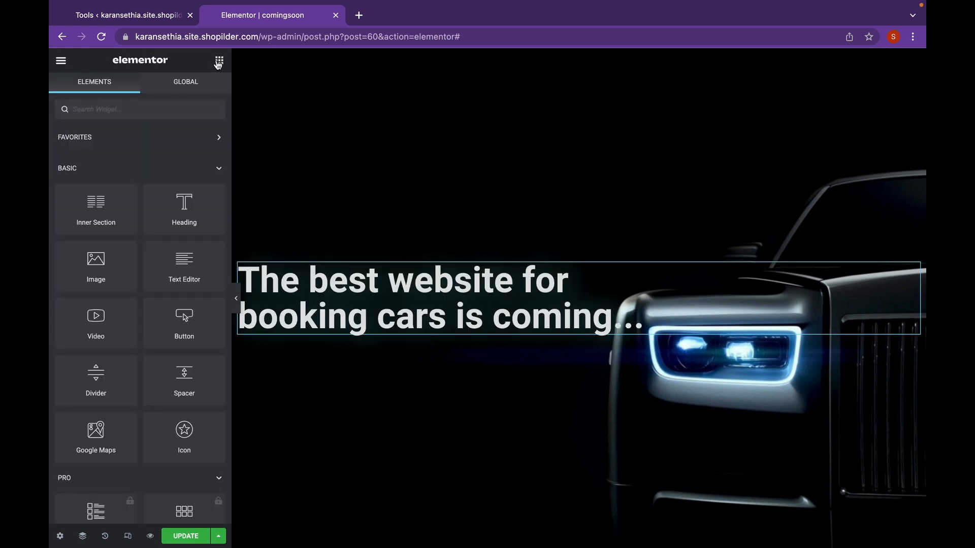
{"action": "type", "text": "cou"}
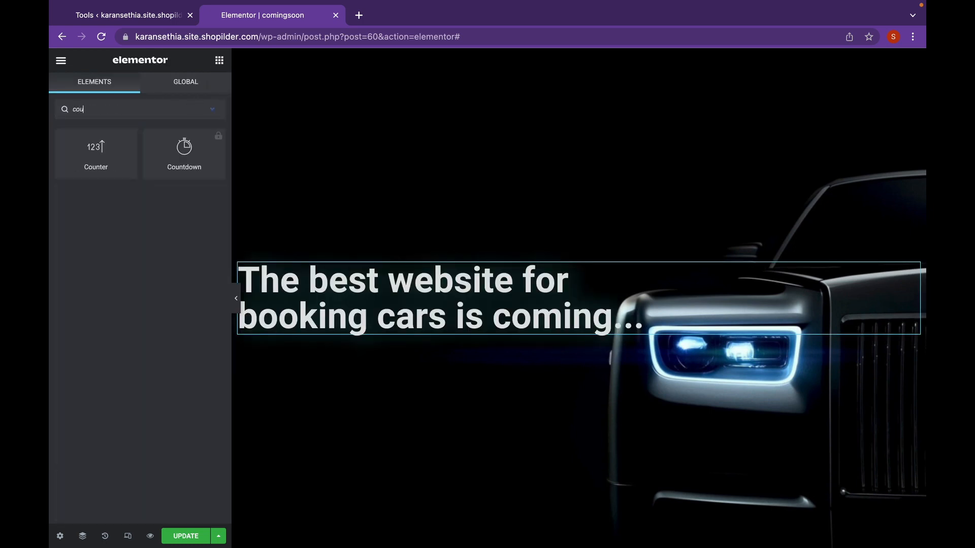
{"action": "type", "text": "n"}
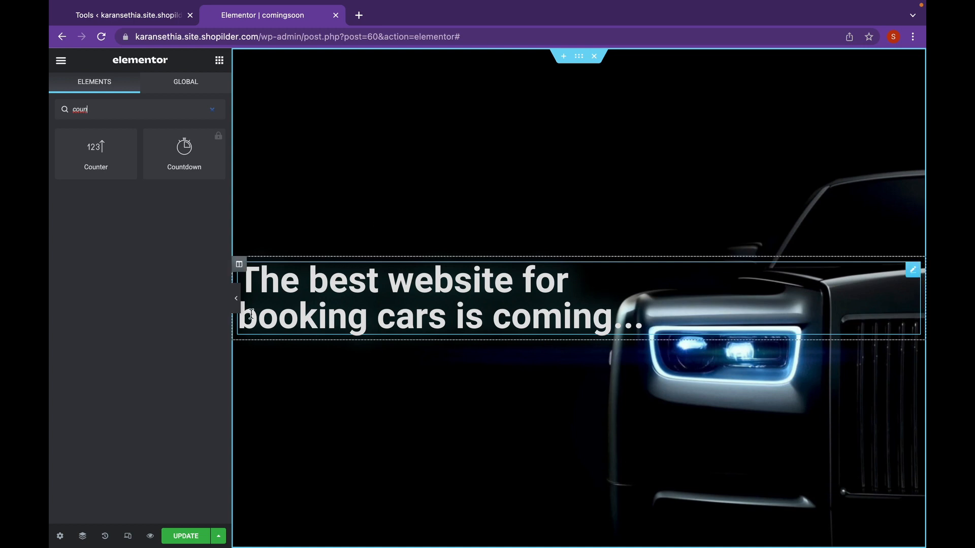
{"action": "left_click", "coordinate": [235, 298]}
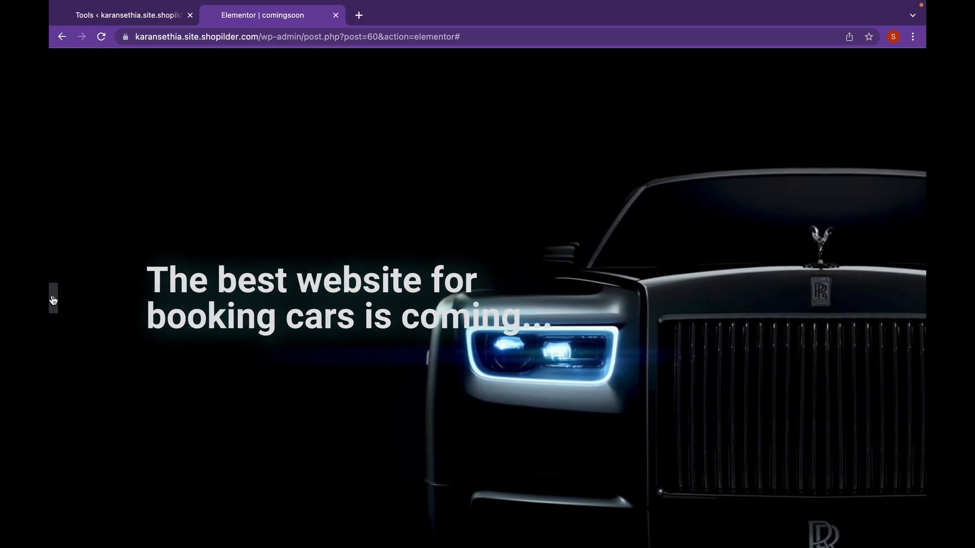
{"action": "left_click", "coordinate": [53, 301]}
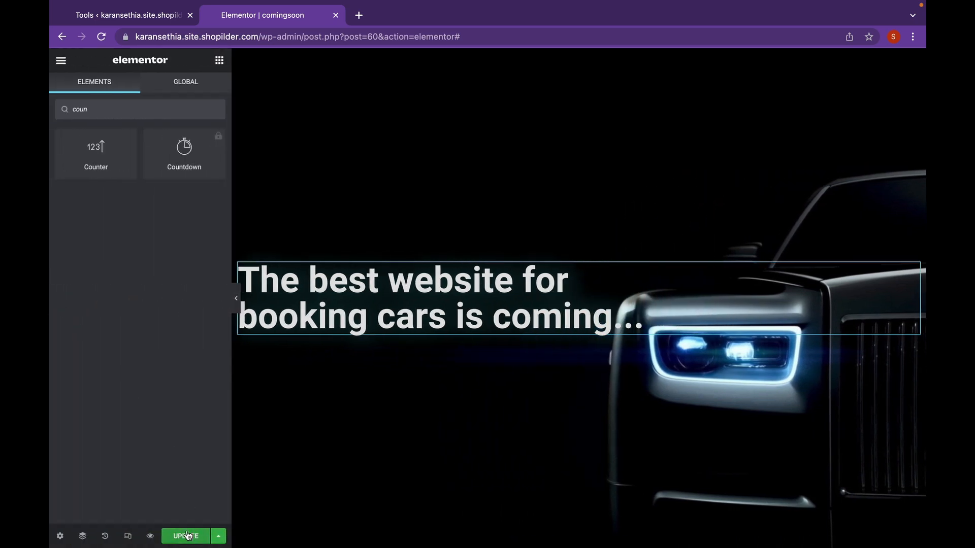
{"action": "left_click", "coordinate": [187, 536]}
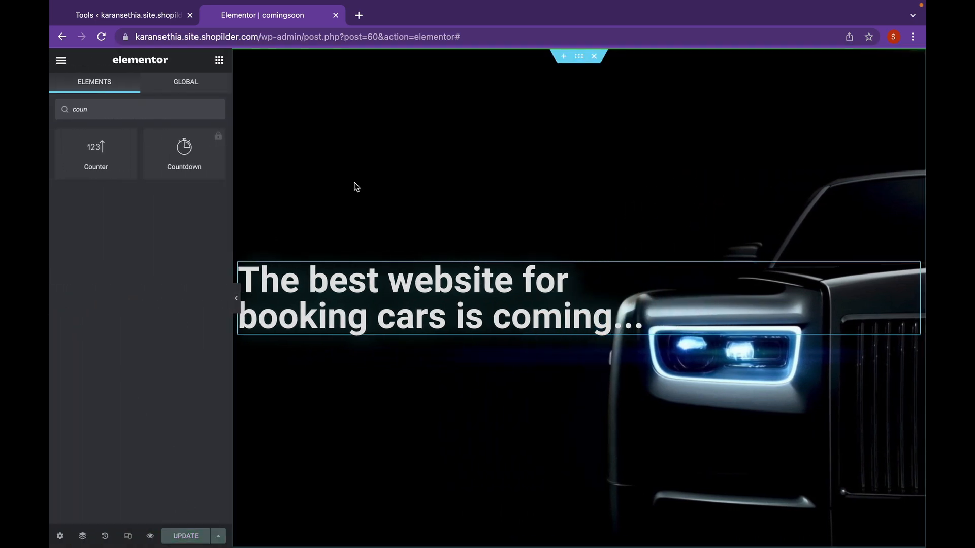
Return to Maintenance Mode settings, reload and choose the comingsoon template
{"action": "left_click", "coordinate": [62, 62]}
{"action": "left_click", "coordinate": [126, 15]}
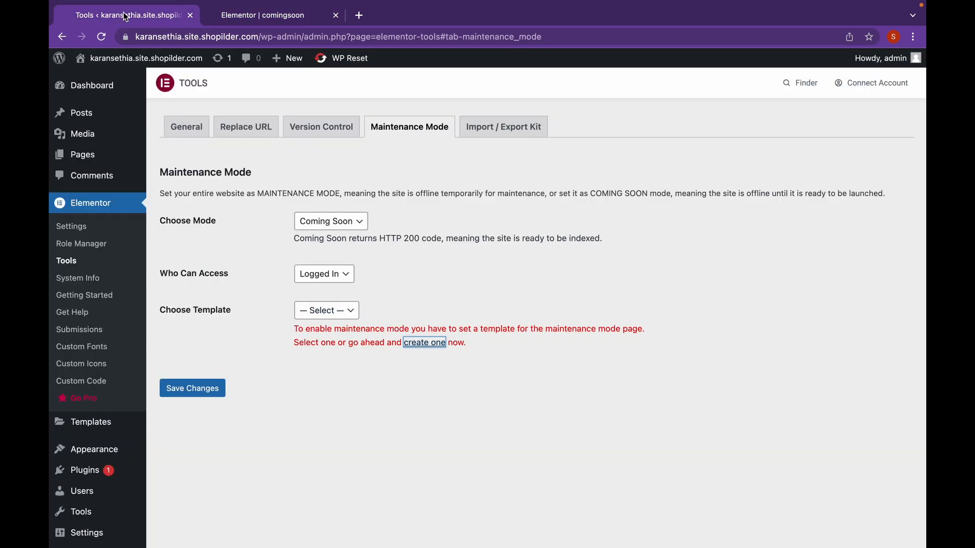
{"action": "left_click", "coordinate": [352, 310]}
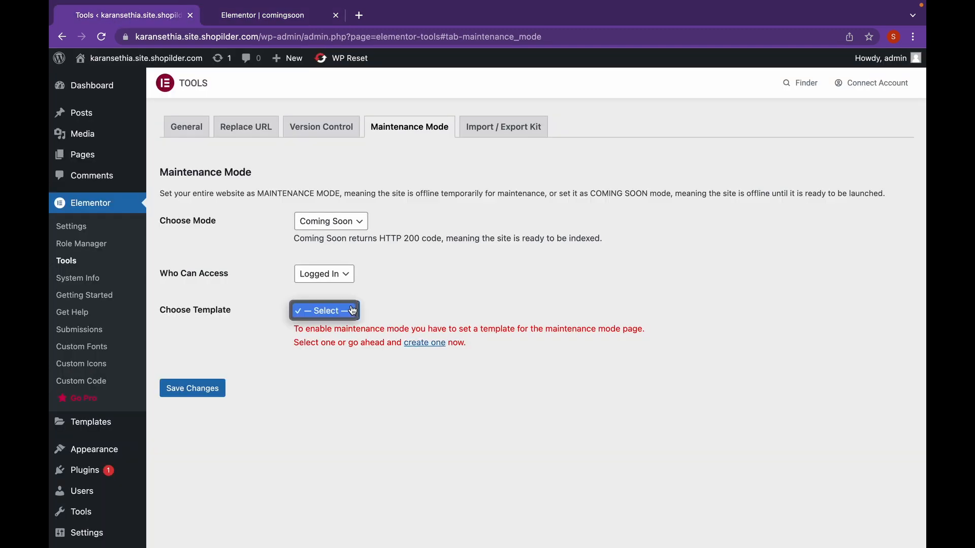
{"action": "left_click", "coordinate": [353, 310]}
{"action": "left_click", "coordinate": [100, 36]}
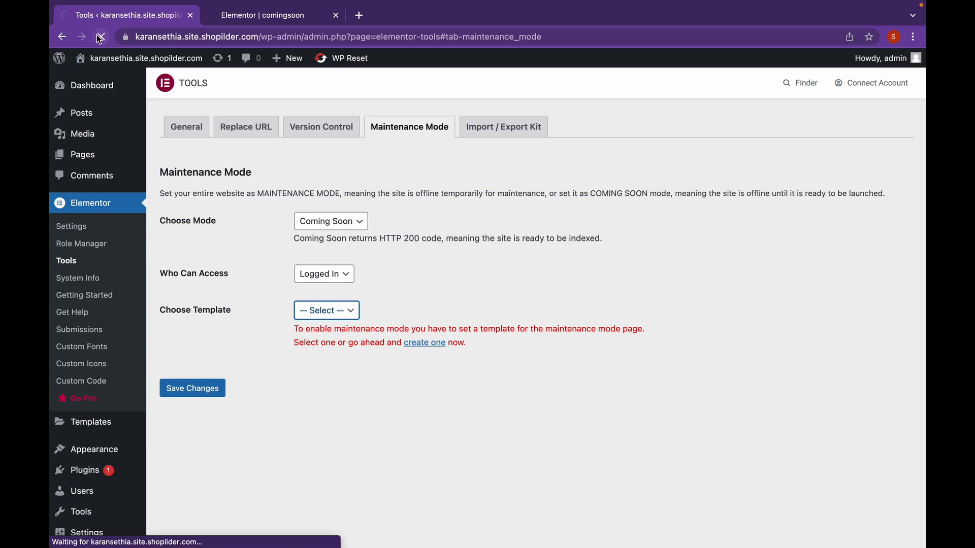
{"action": "left_click", "coordinate": [344, 312]}
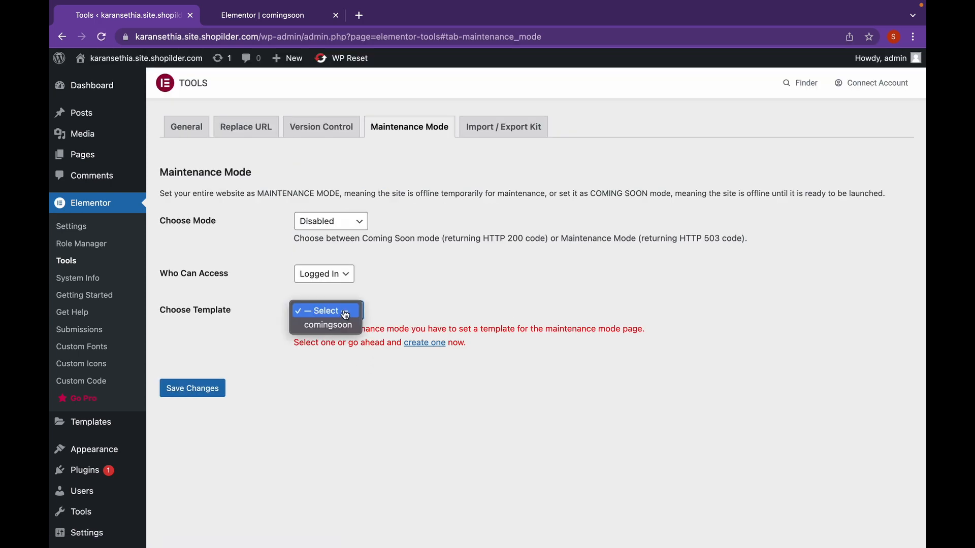
{"action": "left_click", "coordinate": [348, 325]}
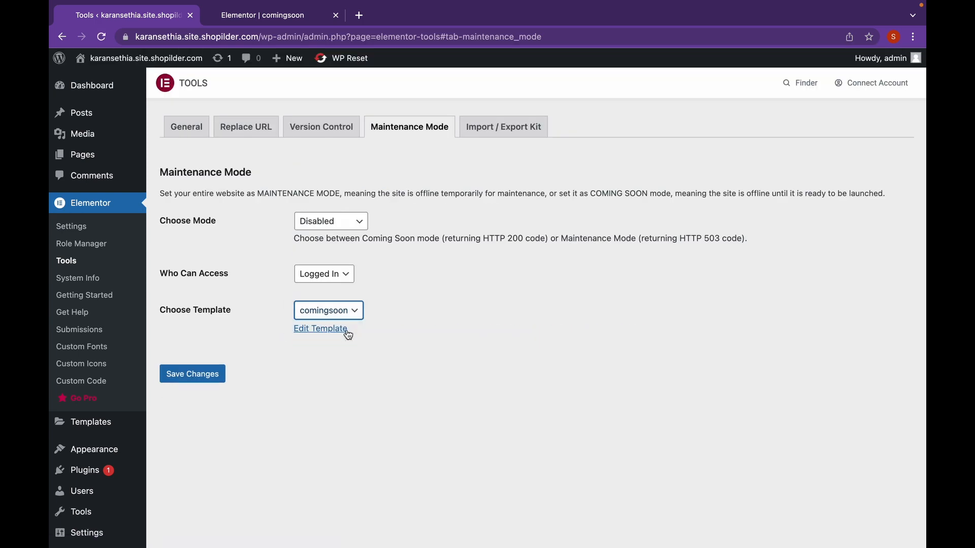
Set Choose Mode to Coming Soon and save the maintenance settings
{"action": "left_click", "coordinate": [312, 227]}
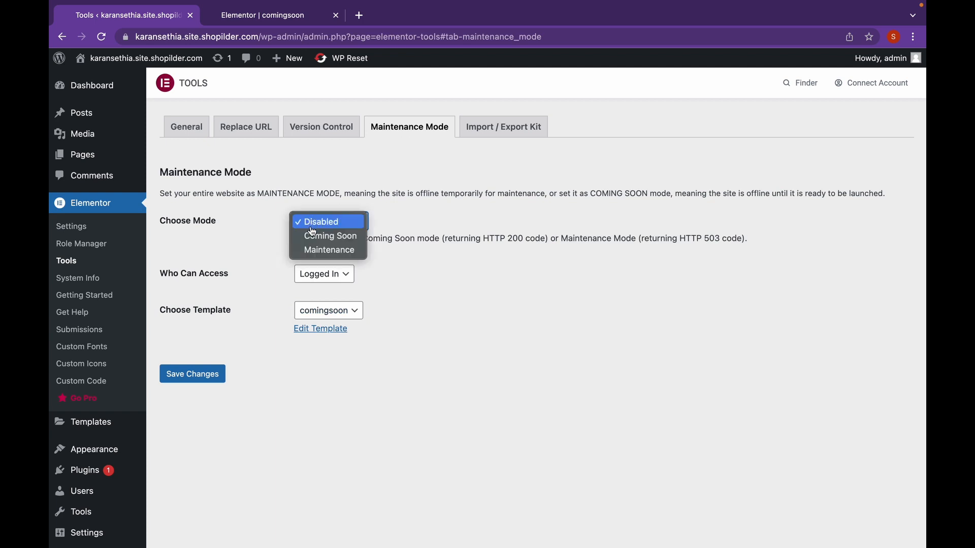
{"action": "left_click", "coordinate": [312, 235]}
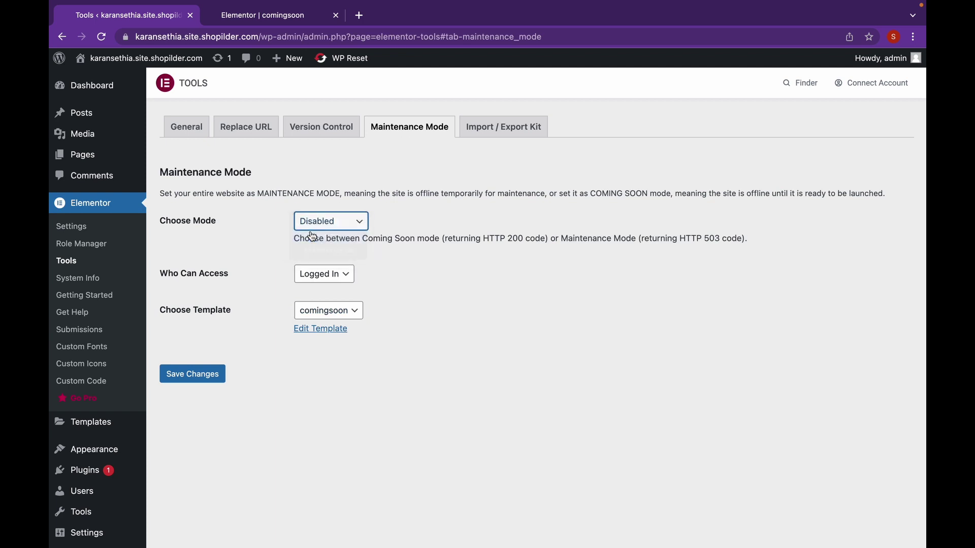
{"action": "left_click", "coordinate": [214, 375]}
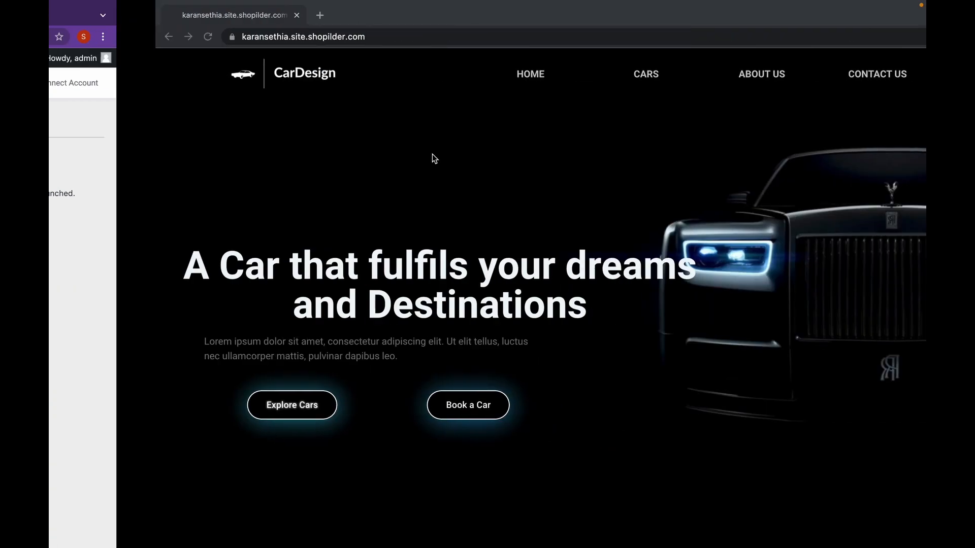
Load the site's home address in a fresh Chrome incognito window
{"action": "left_click", "coordinate": [190, 15]}
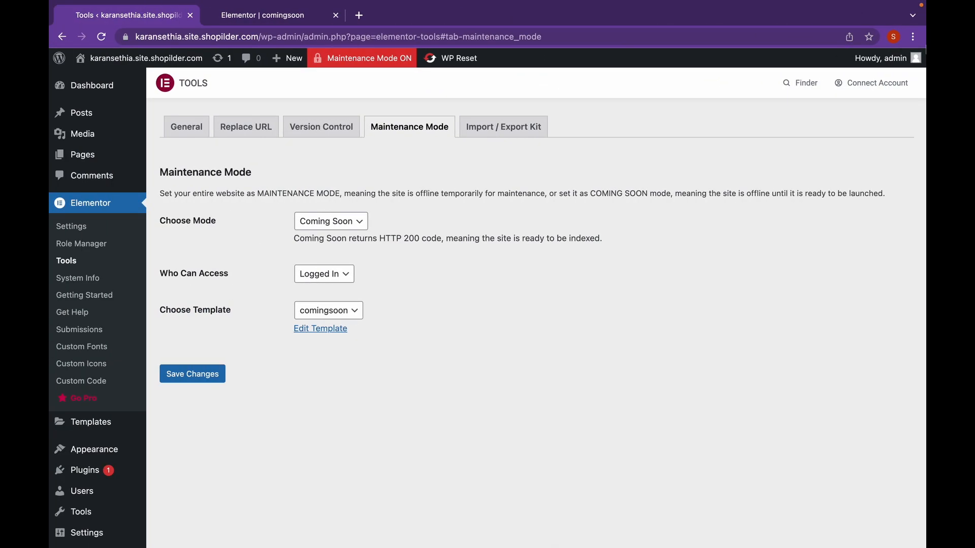
{"action": "left_click", "coordinate": [920, 41]}
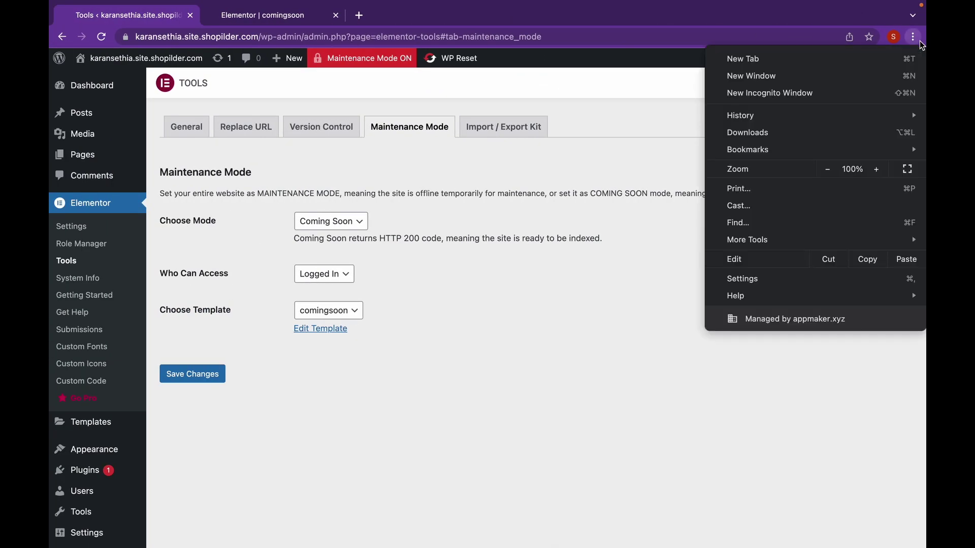
{"action": "left_click", "coordinate": [863, 90]}
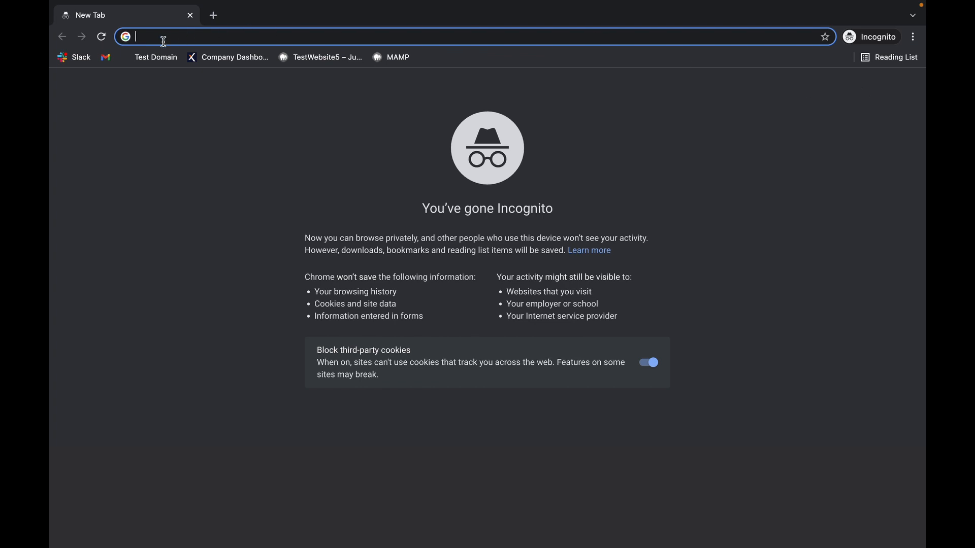
{"action": "type", "text": "karansethia.site.shopilder.com"}
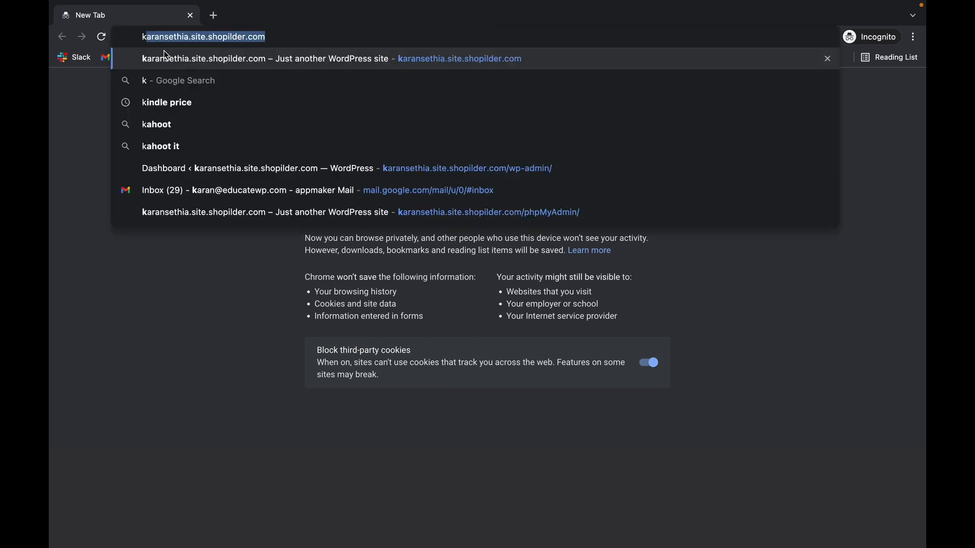
{"action": "key", "text": "Return"}
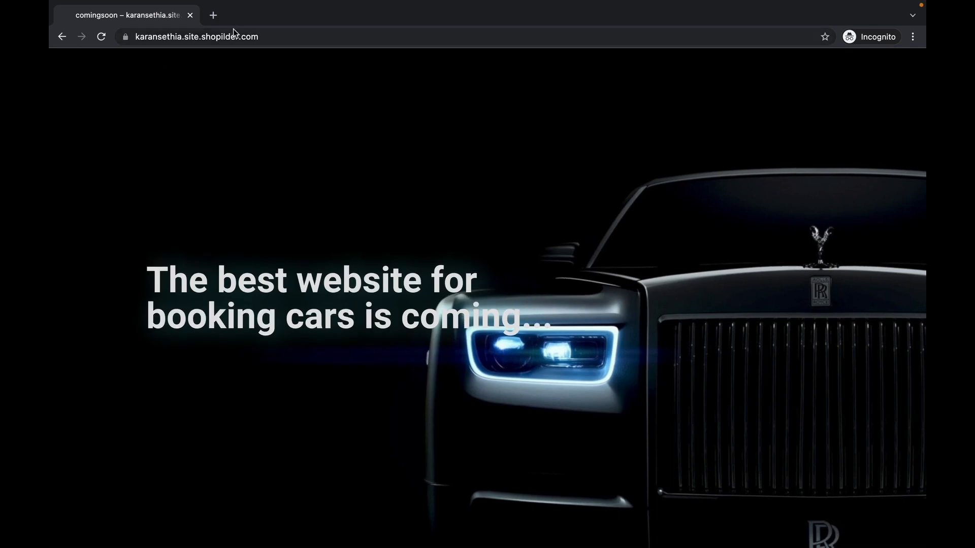
Load the site's /privacy-policy address in the incognito window
{"action": "left_click", "coordinate": [261, 37]}
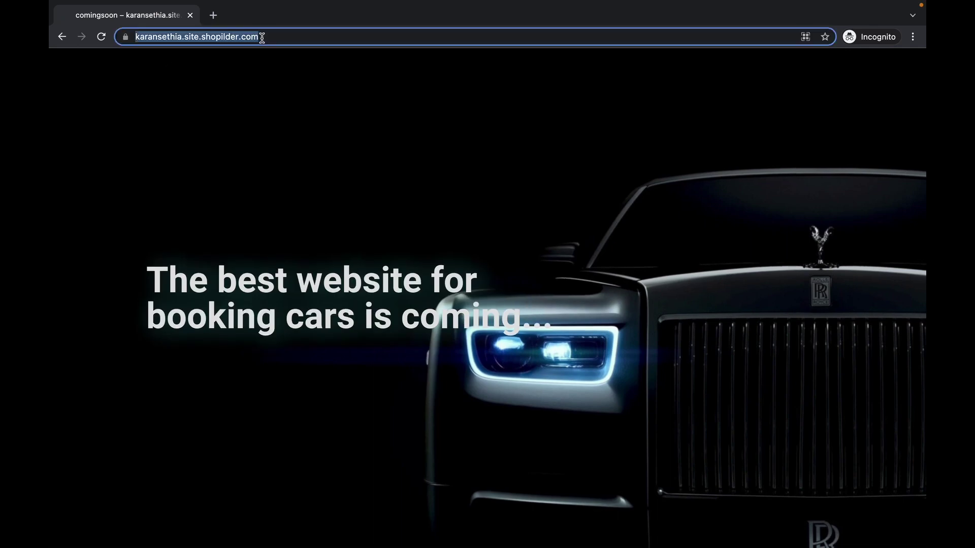
{"action": "left_click", "coordinate": [288, 36]}
{"action": "type", "text": "/"}
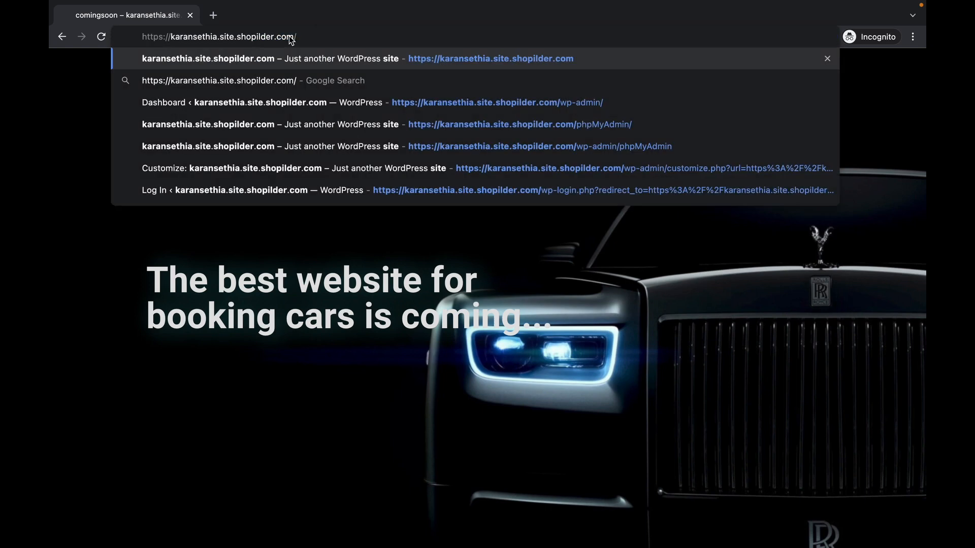
{"action": "type", "text": "pri"}
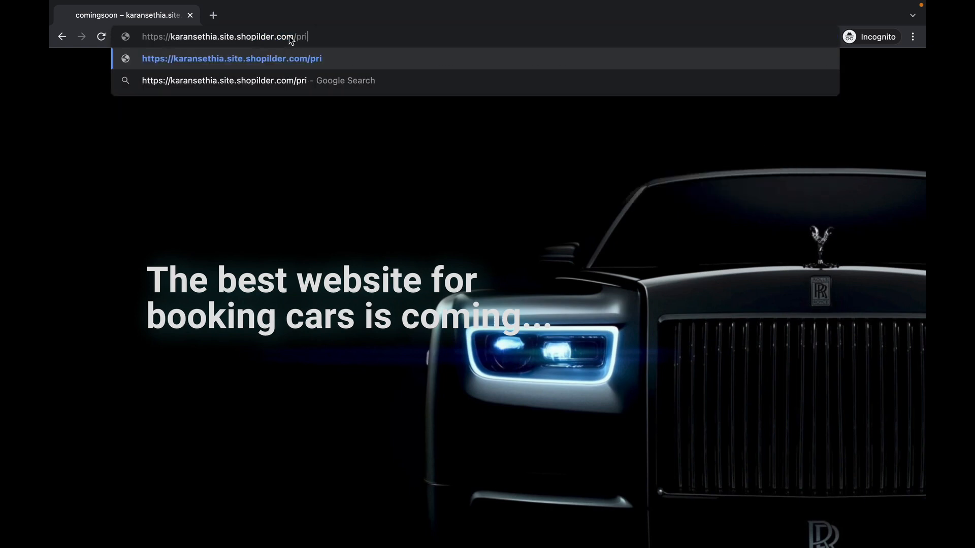
{"action": "type", "text": "vacy-pol"}
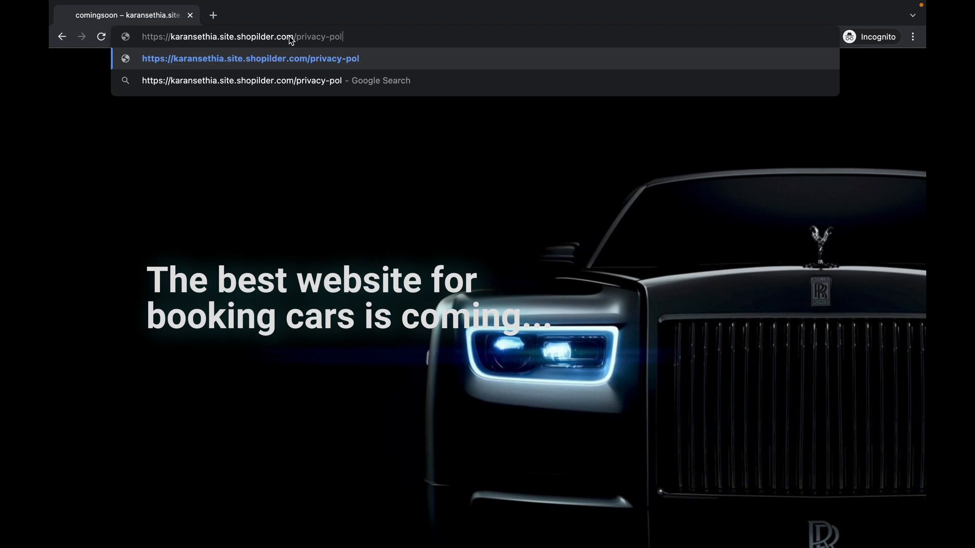
{"action": "type", "text": "icy"}
{"action": "key", "text": "Return"}
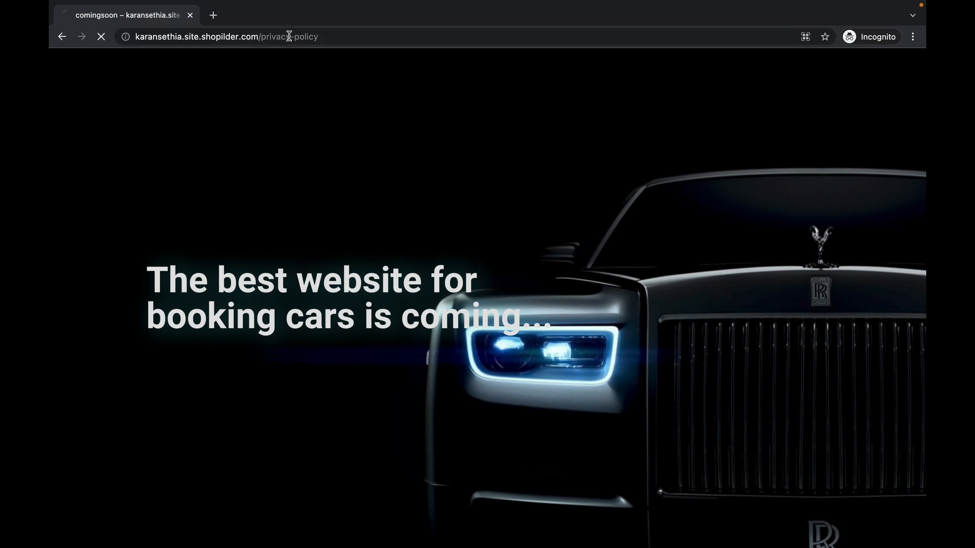